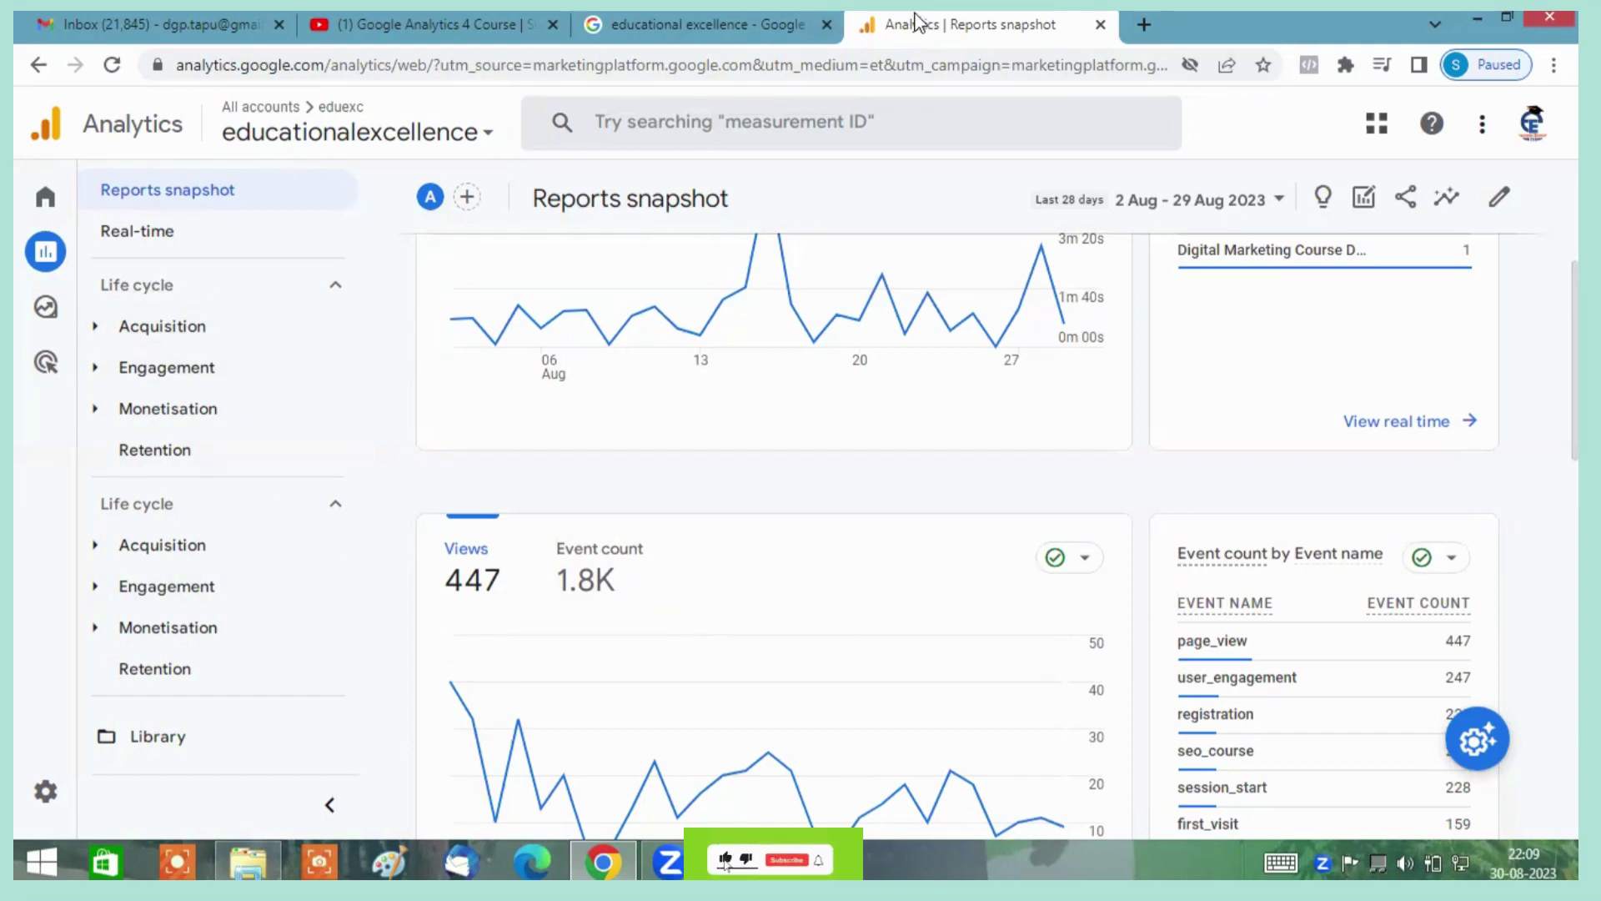
mouse_move(740, 322)
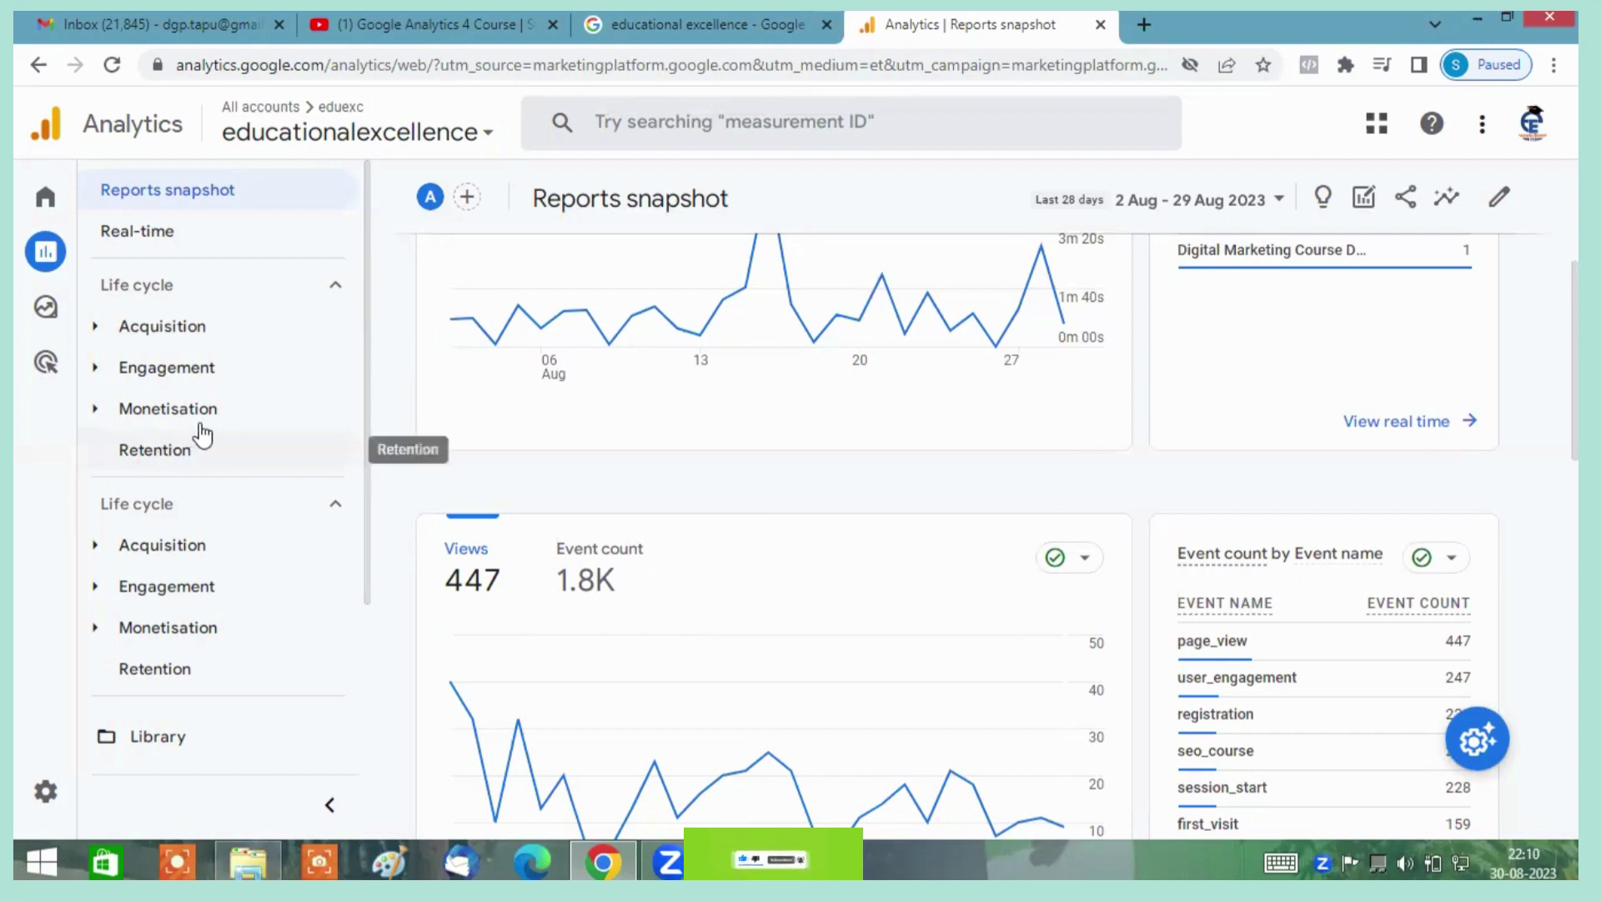
scroll(223, 431, "down", 2)
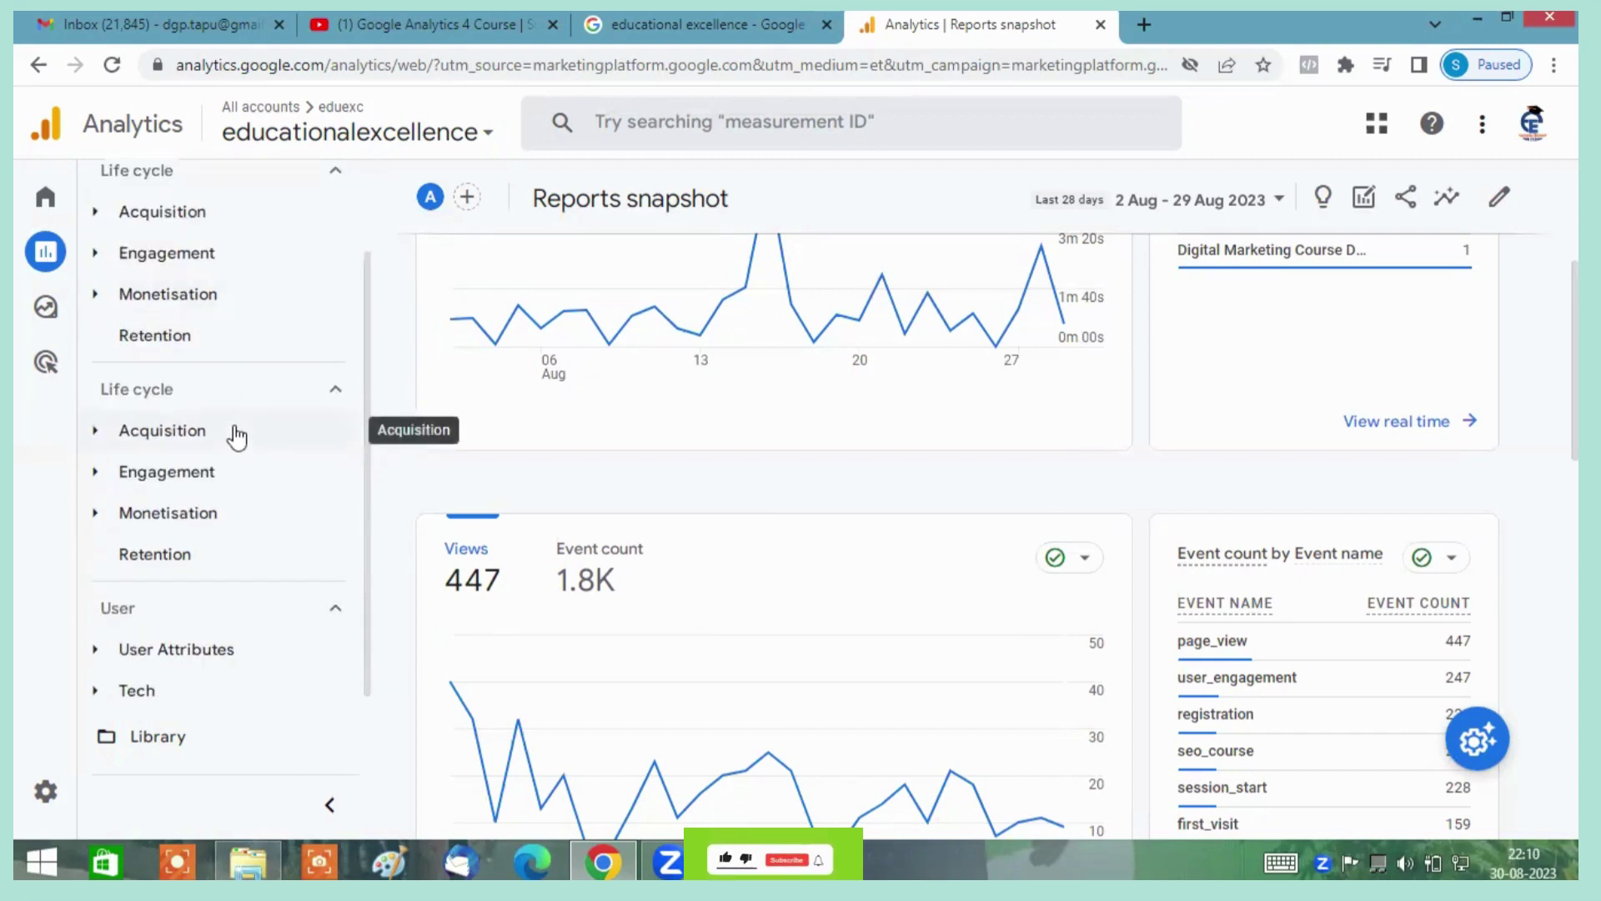
scroll(142, 428, "up", 2)
mouse_move(83, 308)
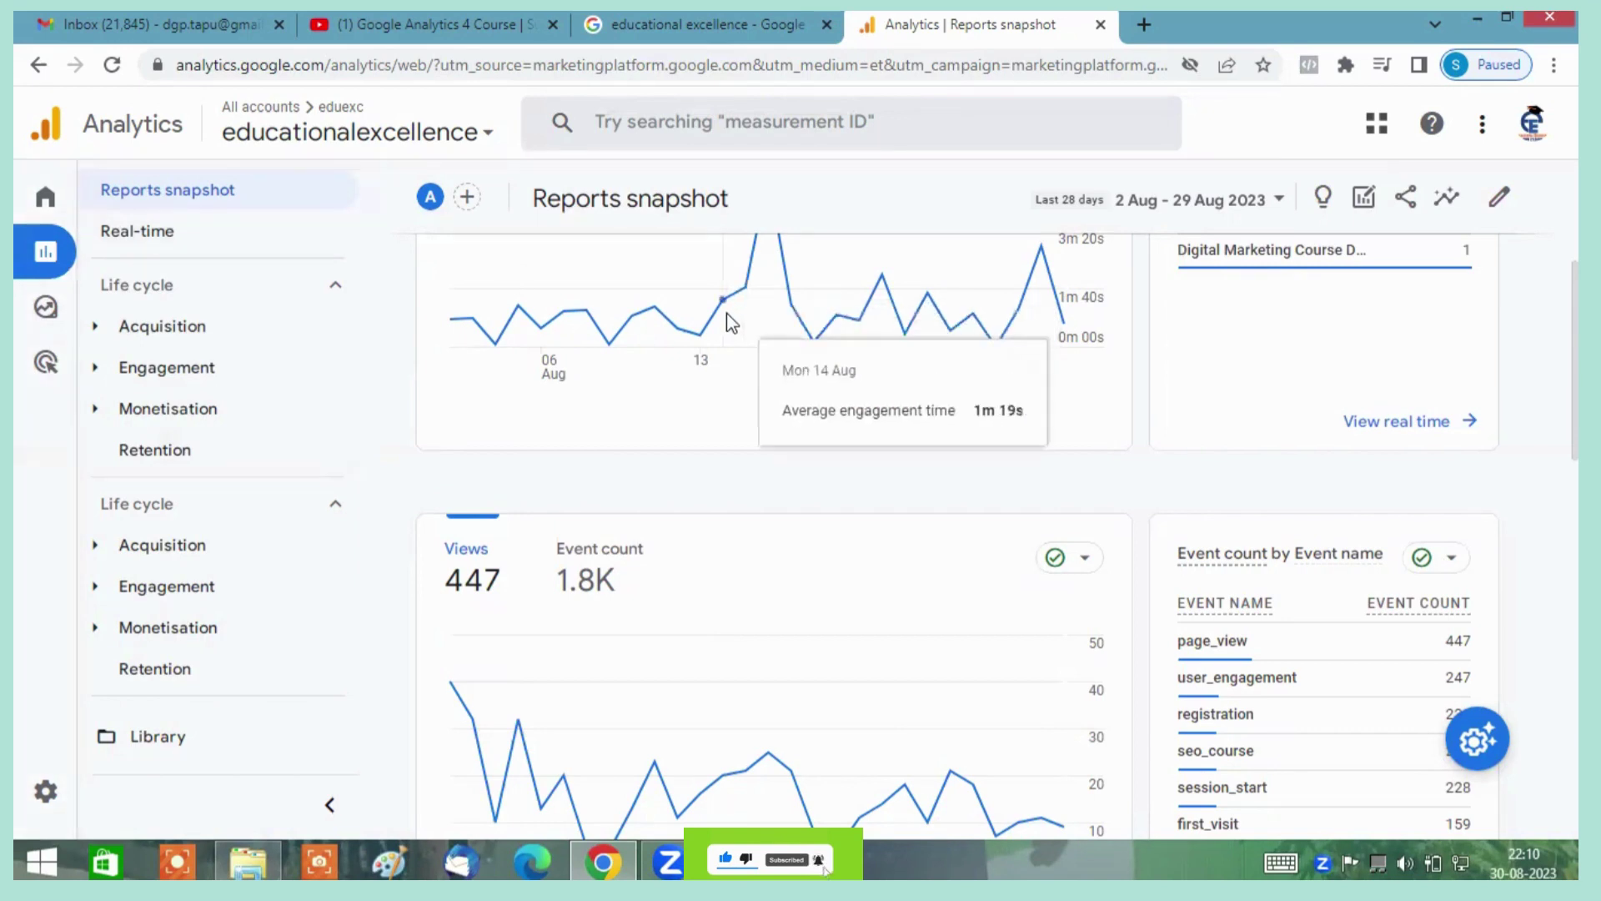
scroll(738, 367, "up", 5)
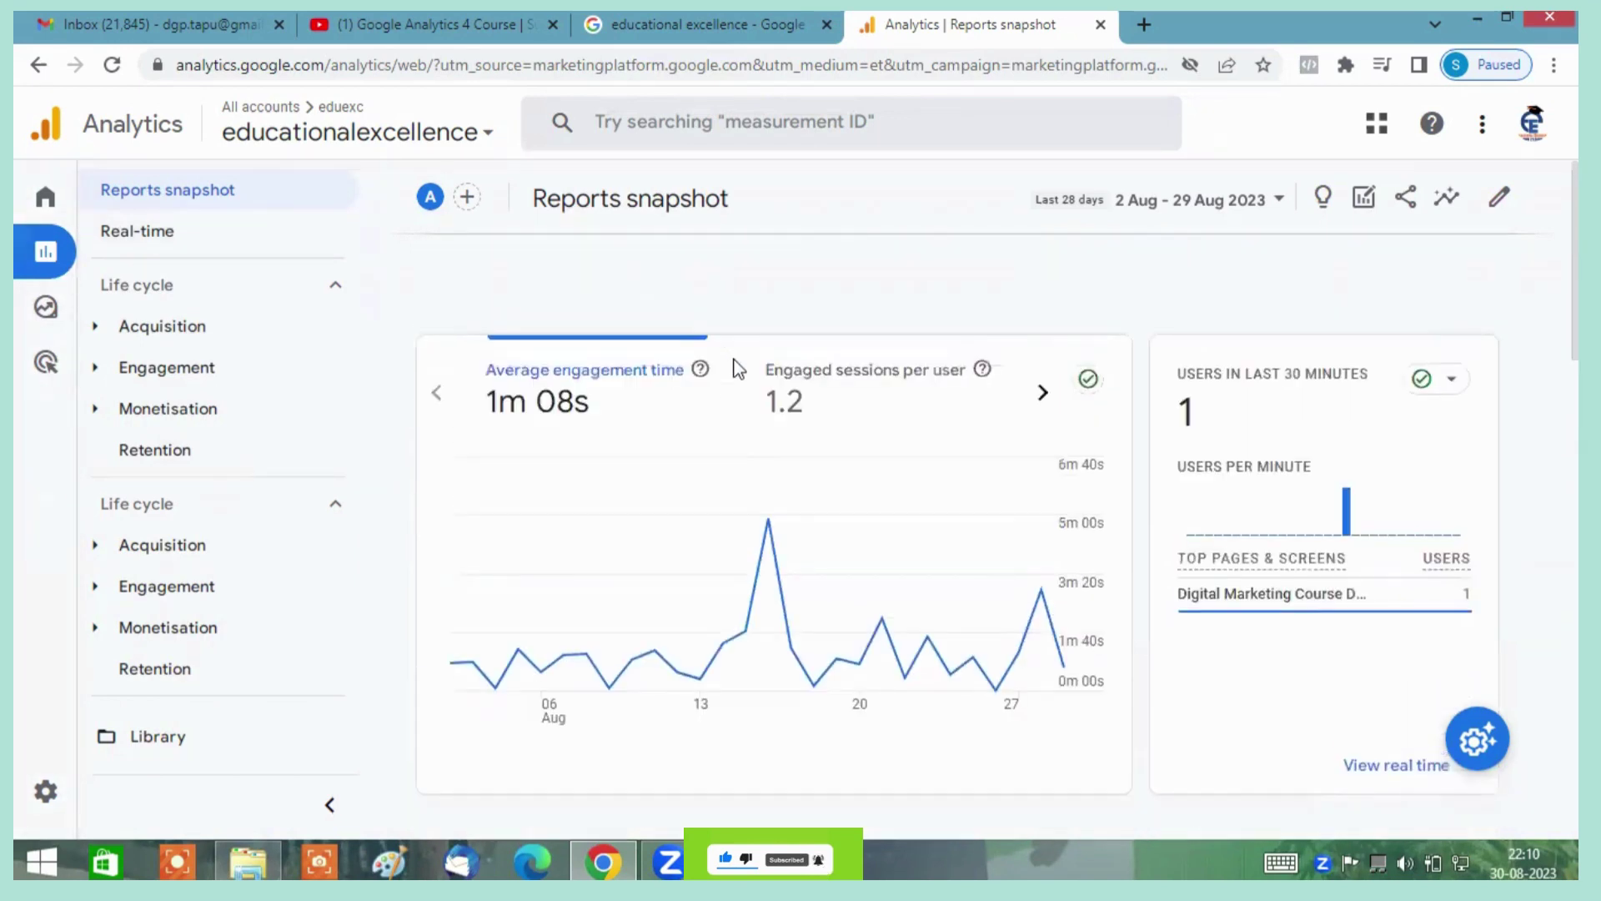
Step: Open Explorations and start a new exploration from the Cohort exploration template
mouse_move(50, 367)
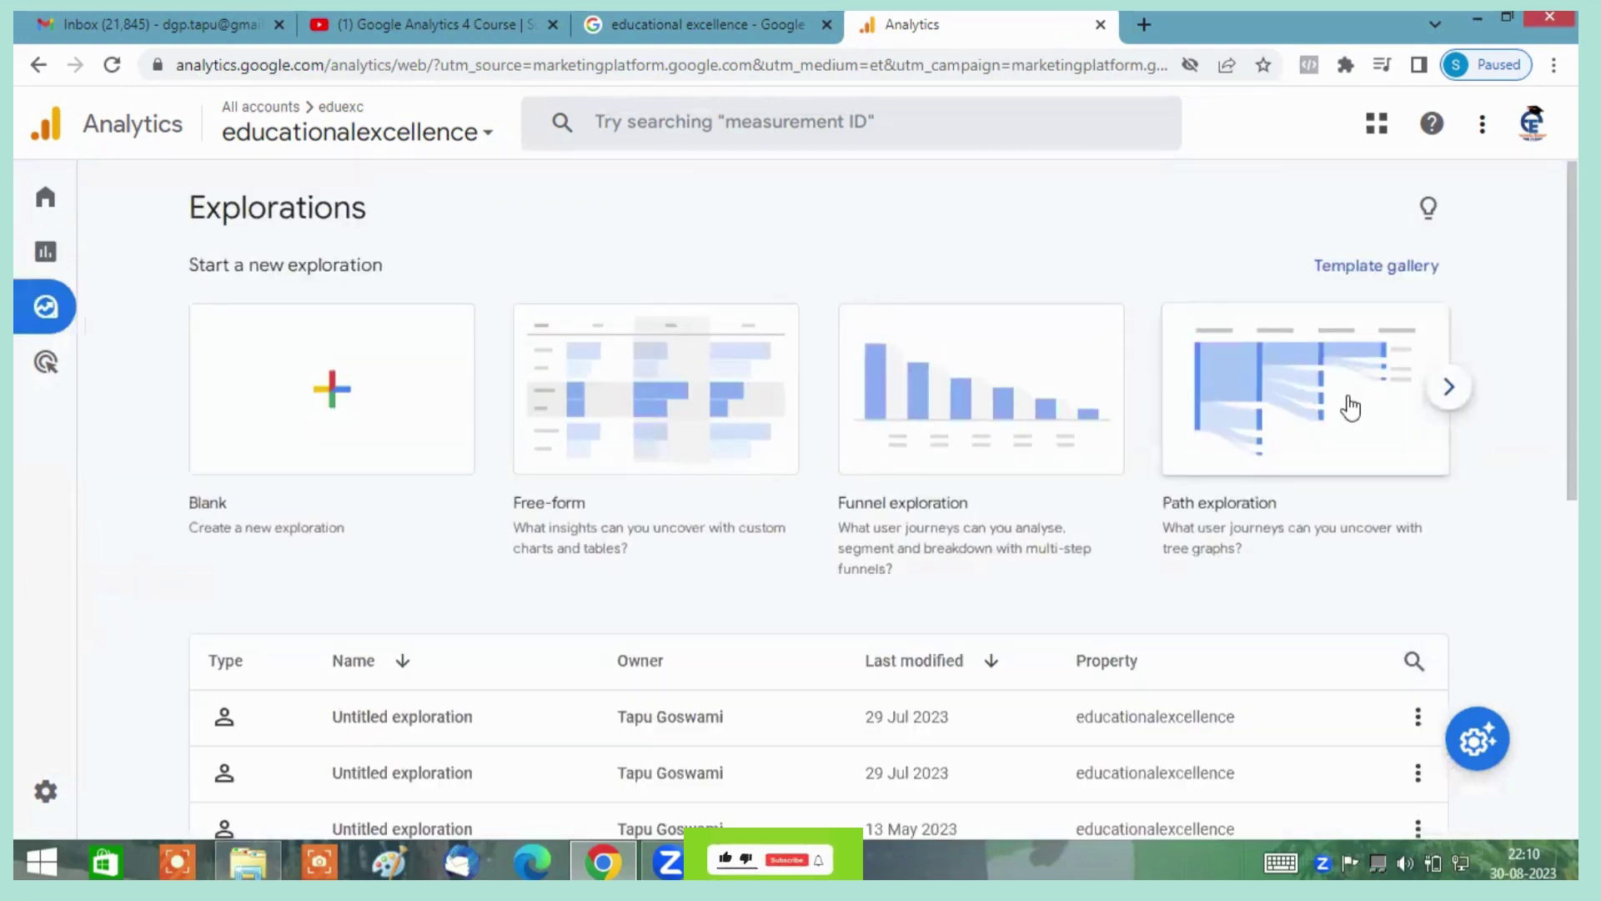
left_click(1427, 402)
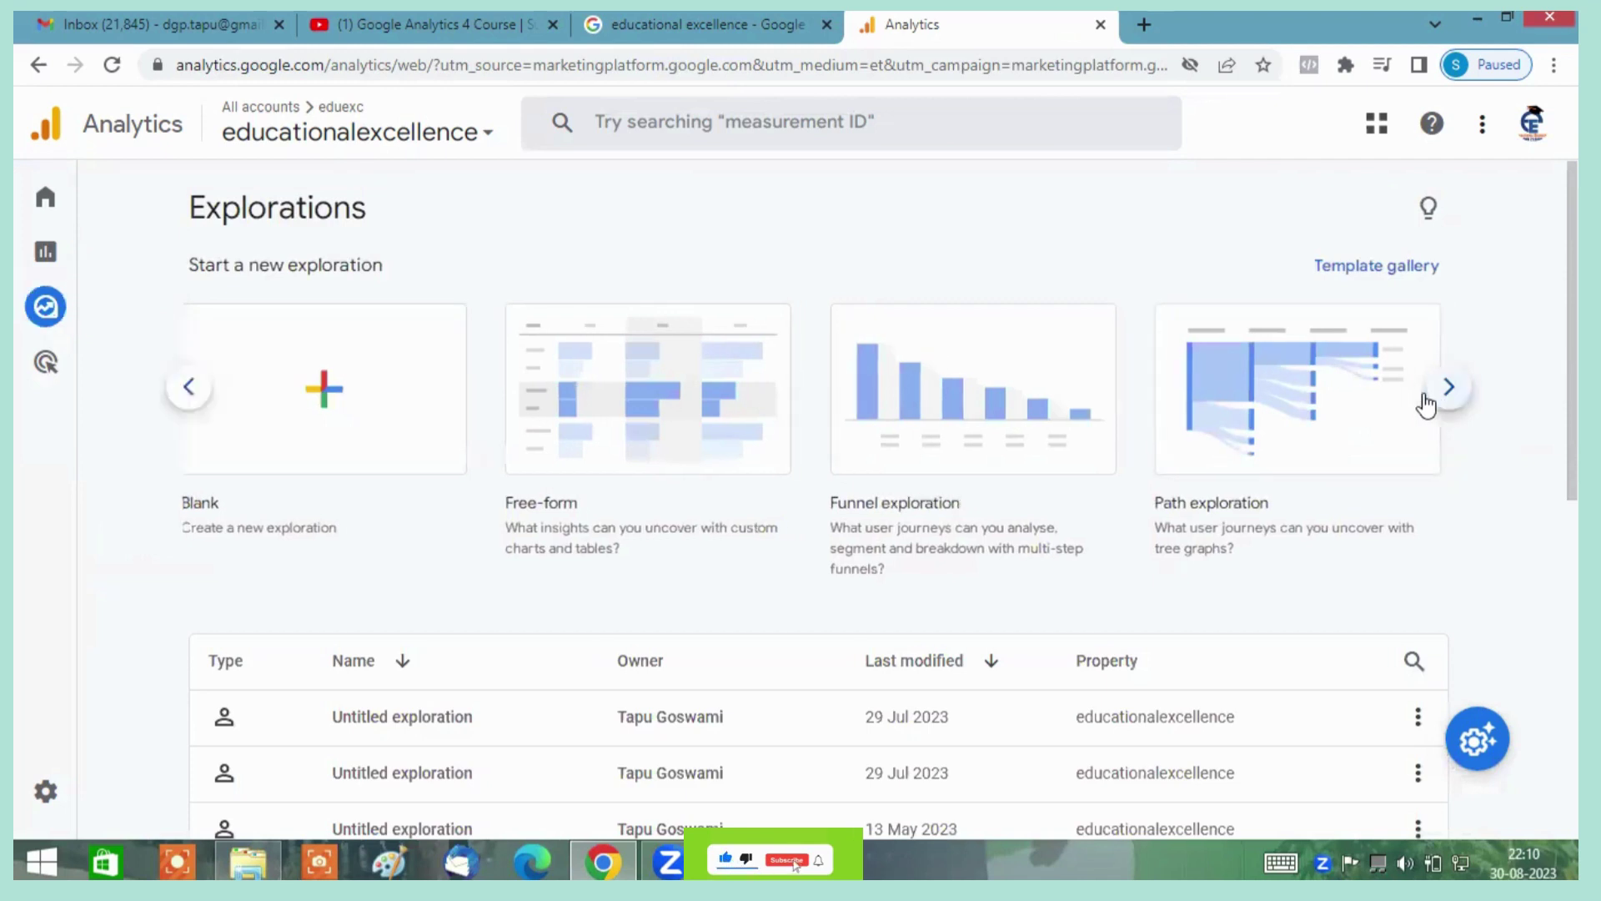
left_click(1428, 404)
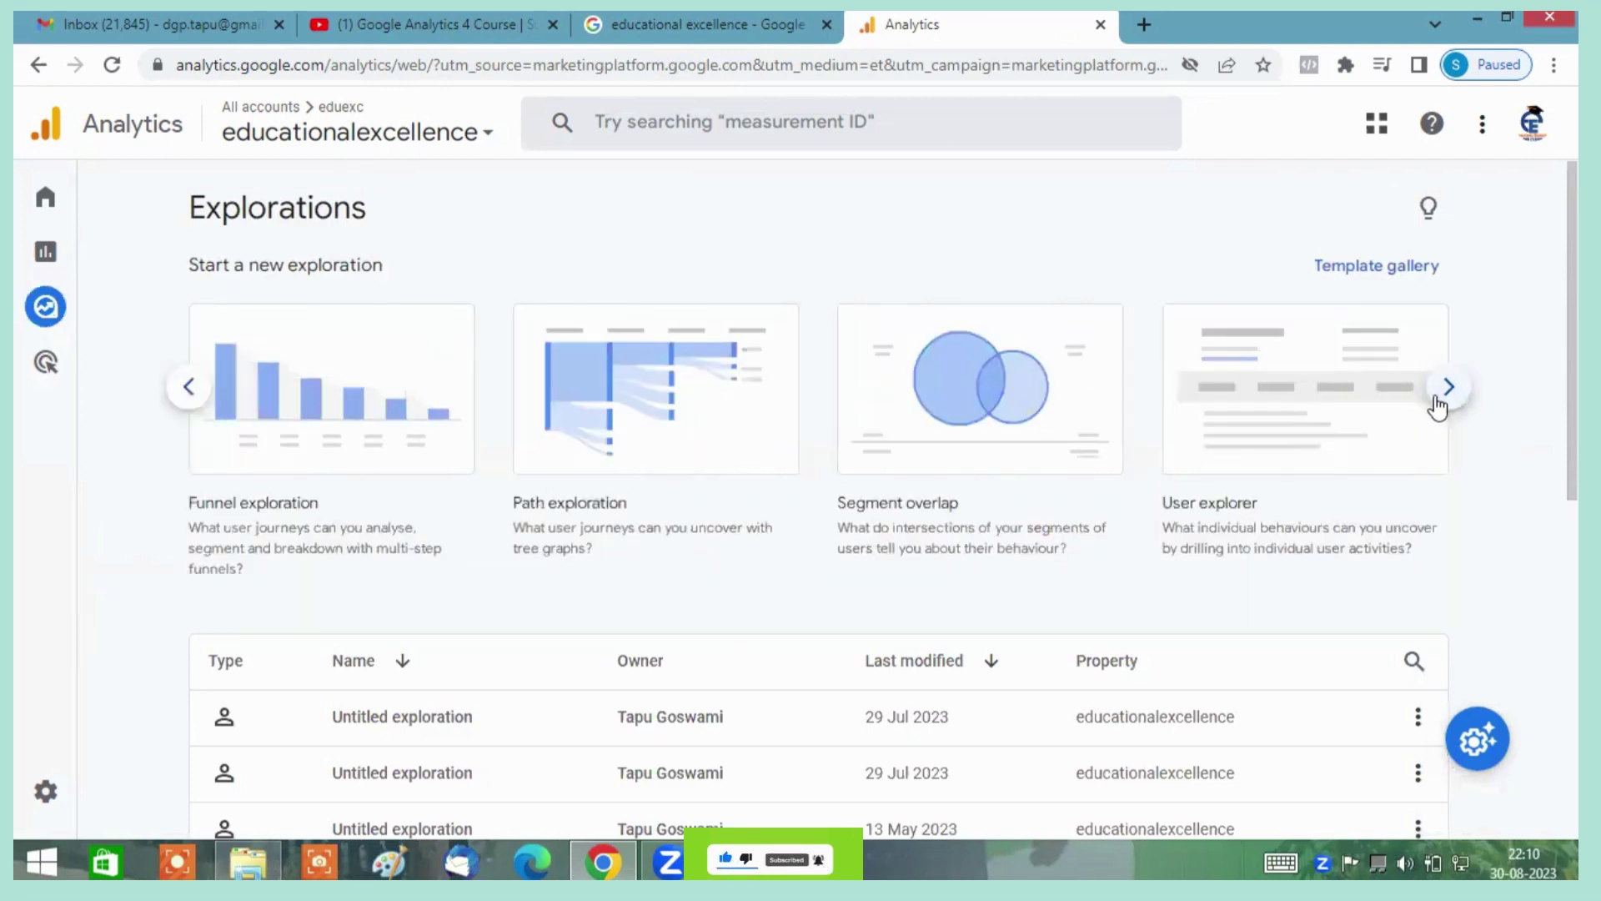
left_click(1448, 388)
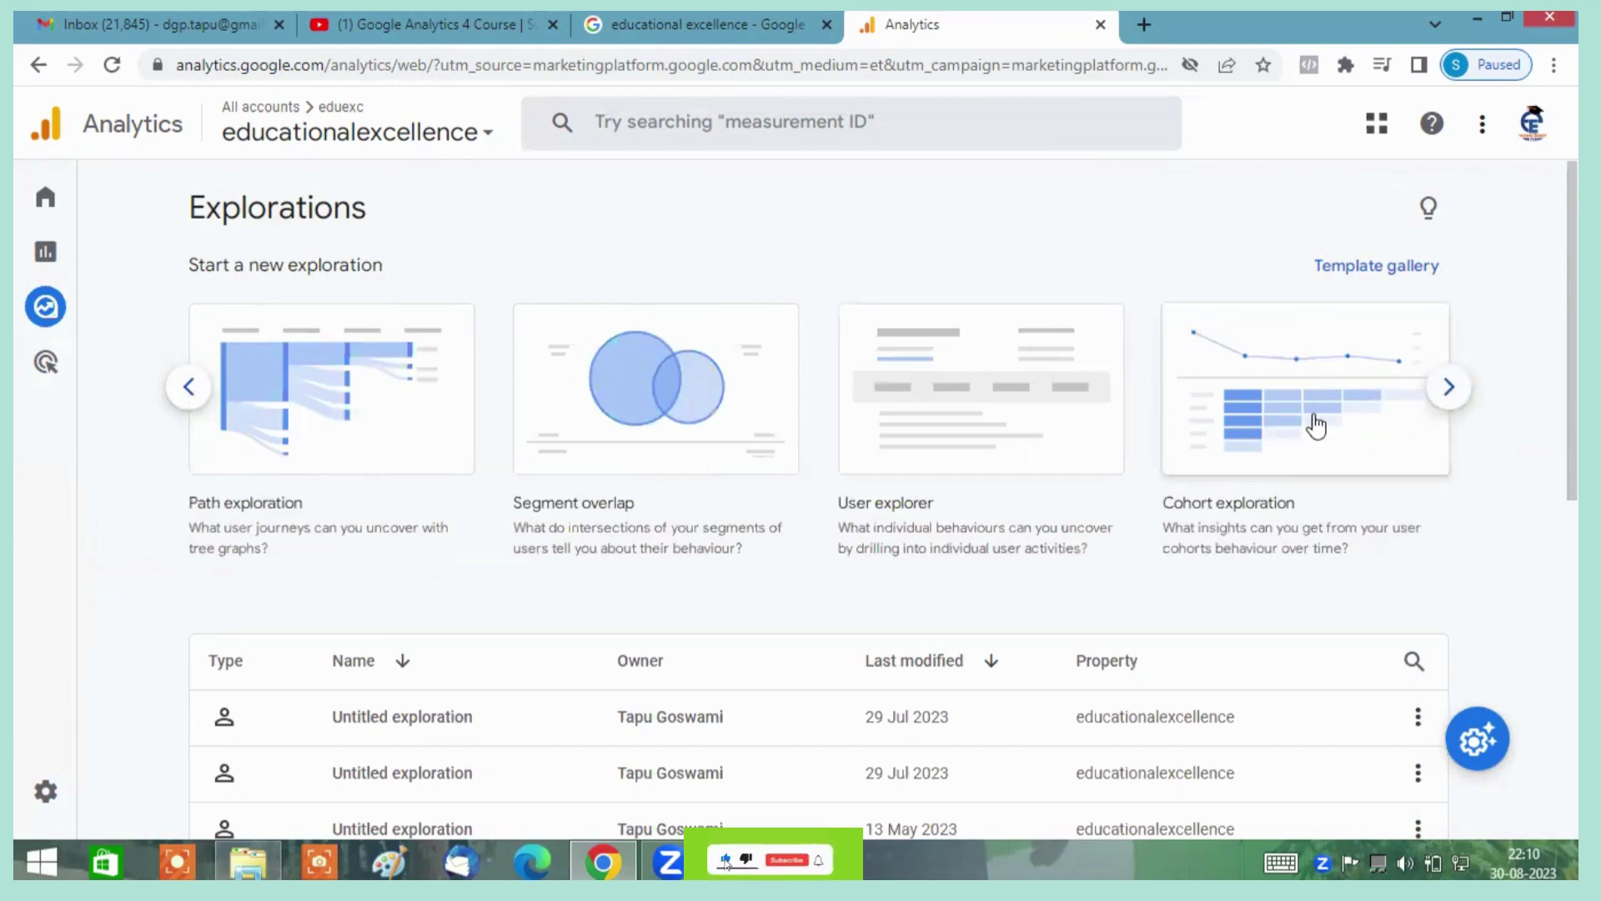
left_click(1247, 432)
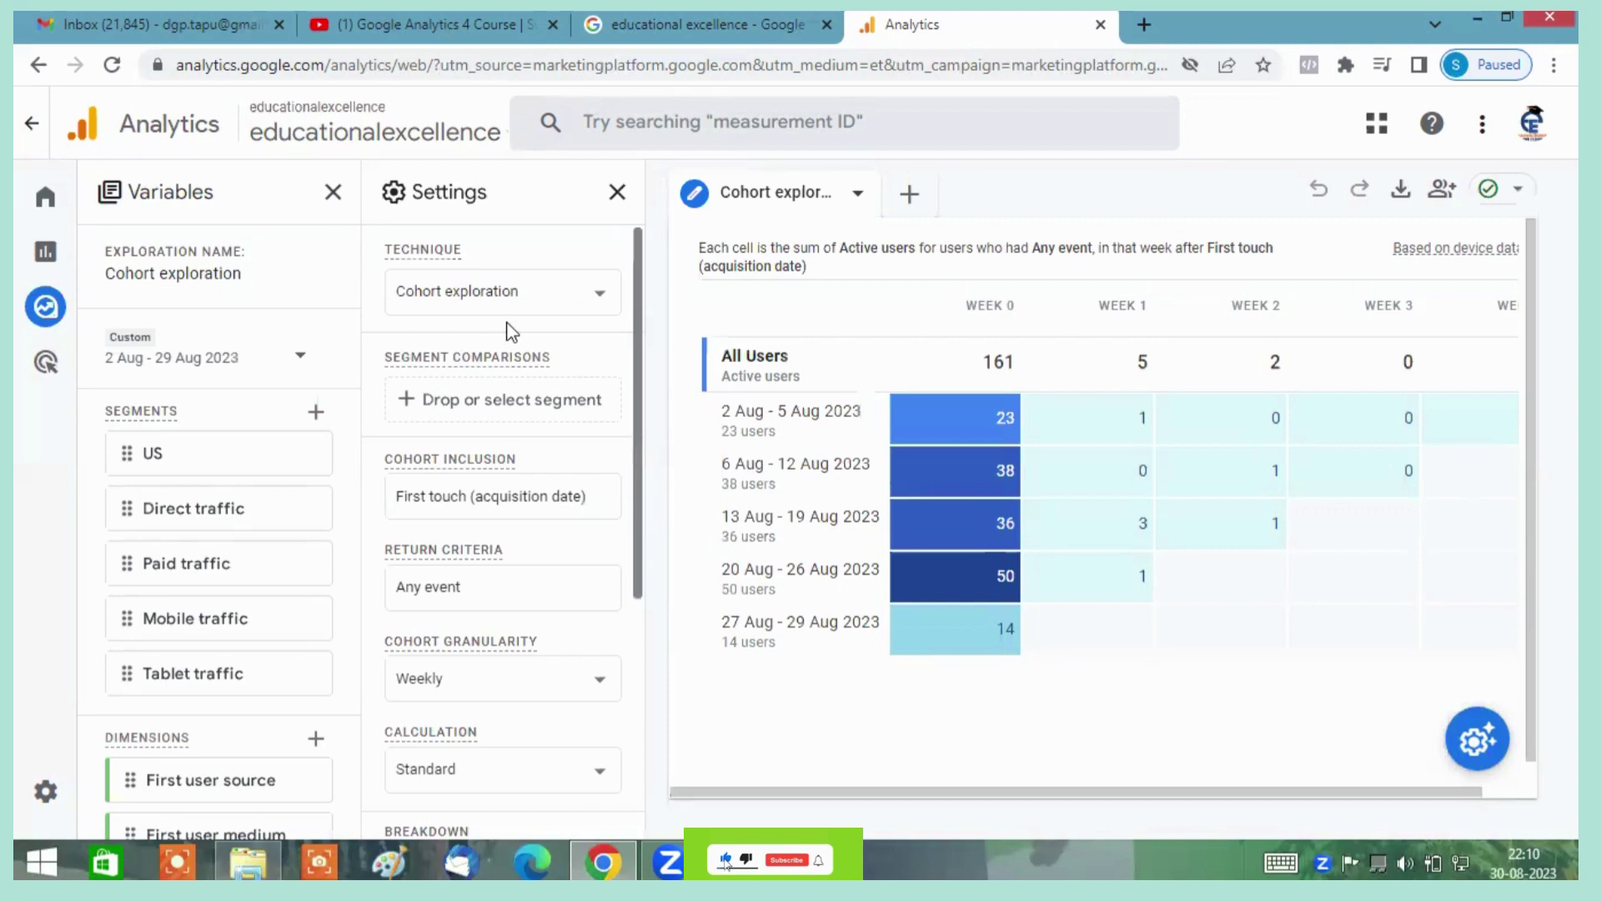
Step: Delete the Paid traffic and US segments from the exploration's variables
scroll(511, 337, "down", 4)
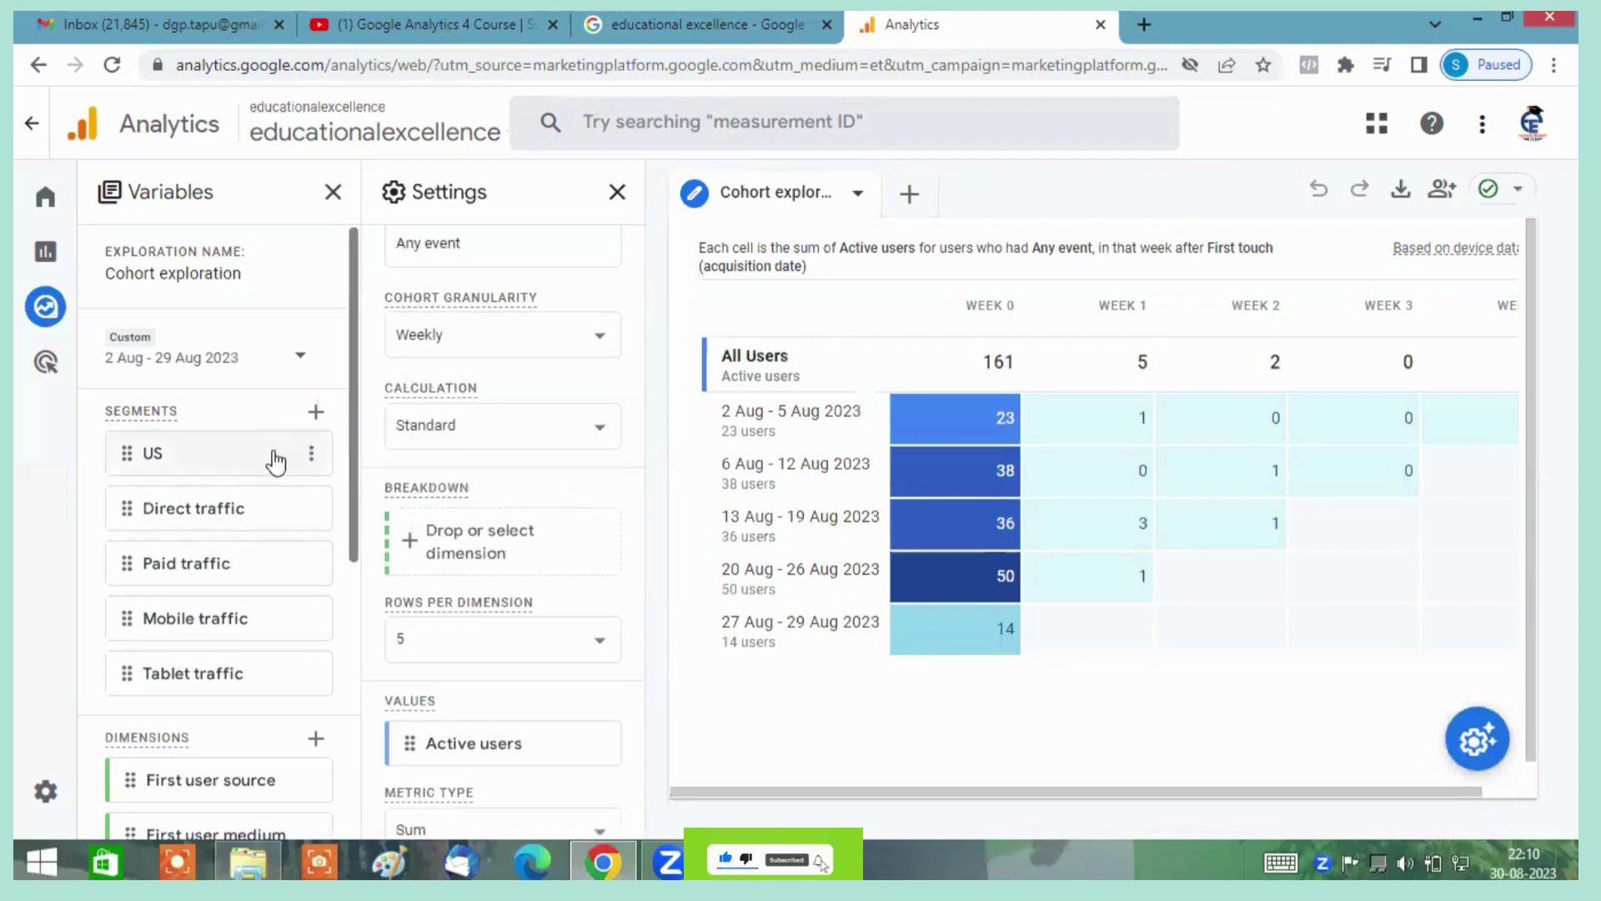
scroll(275, 459, "down", 1)
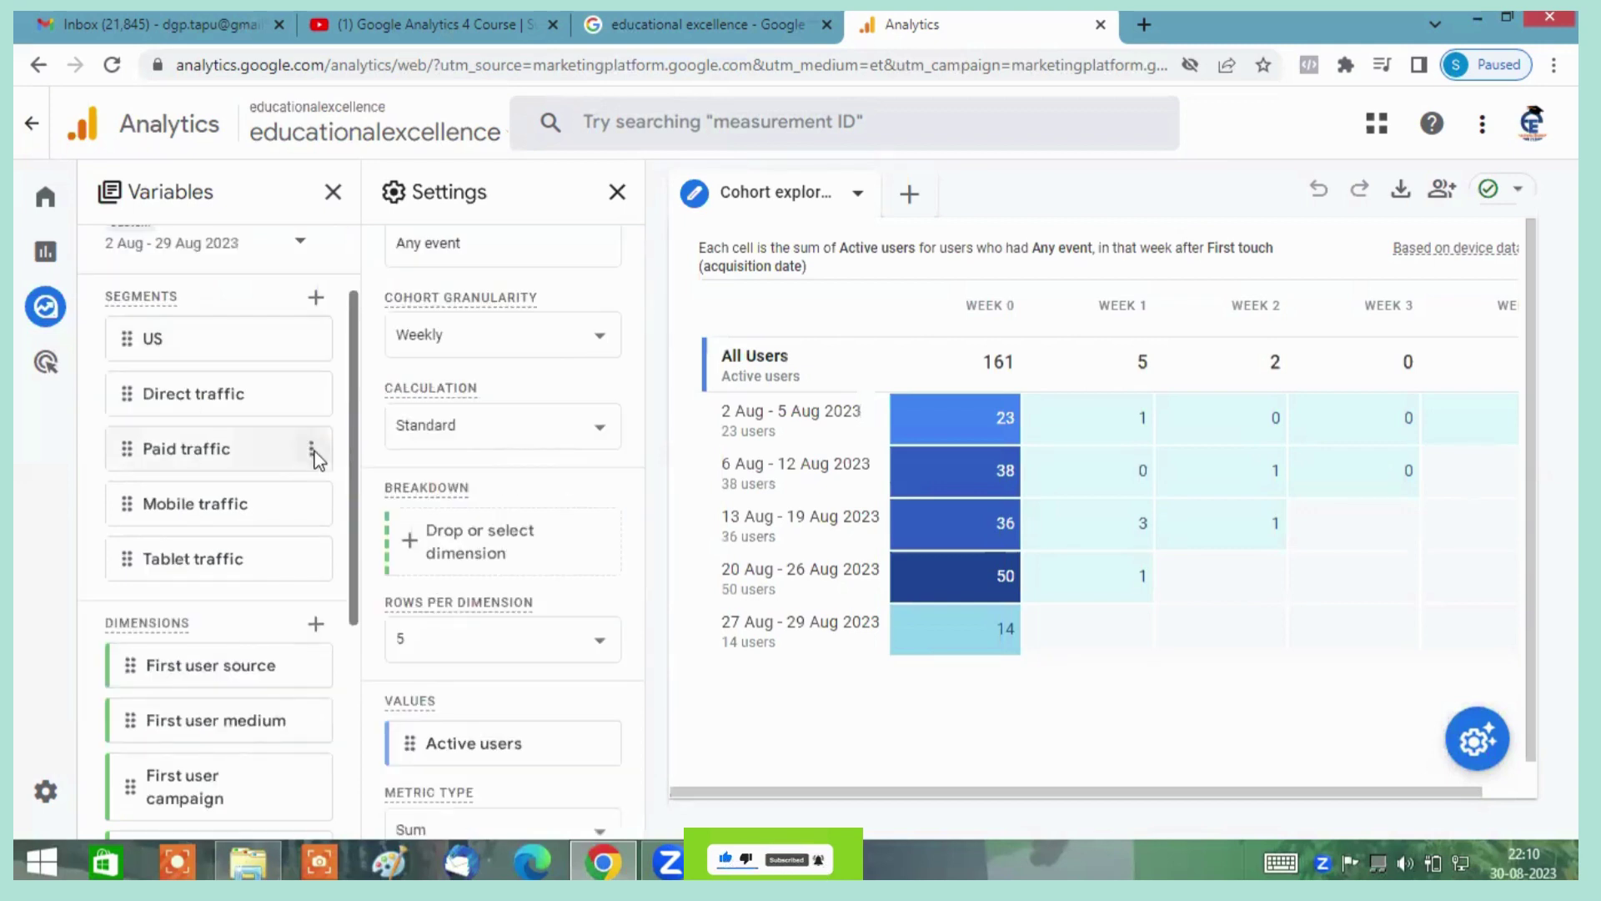
left_click(312, 449)
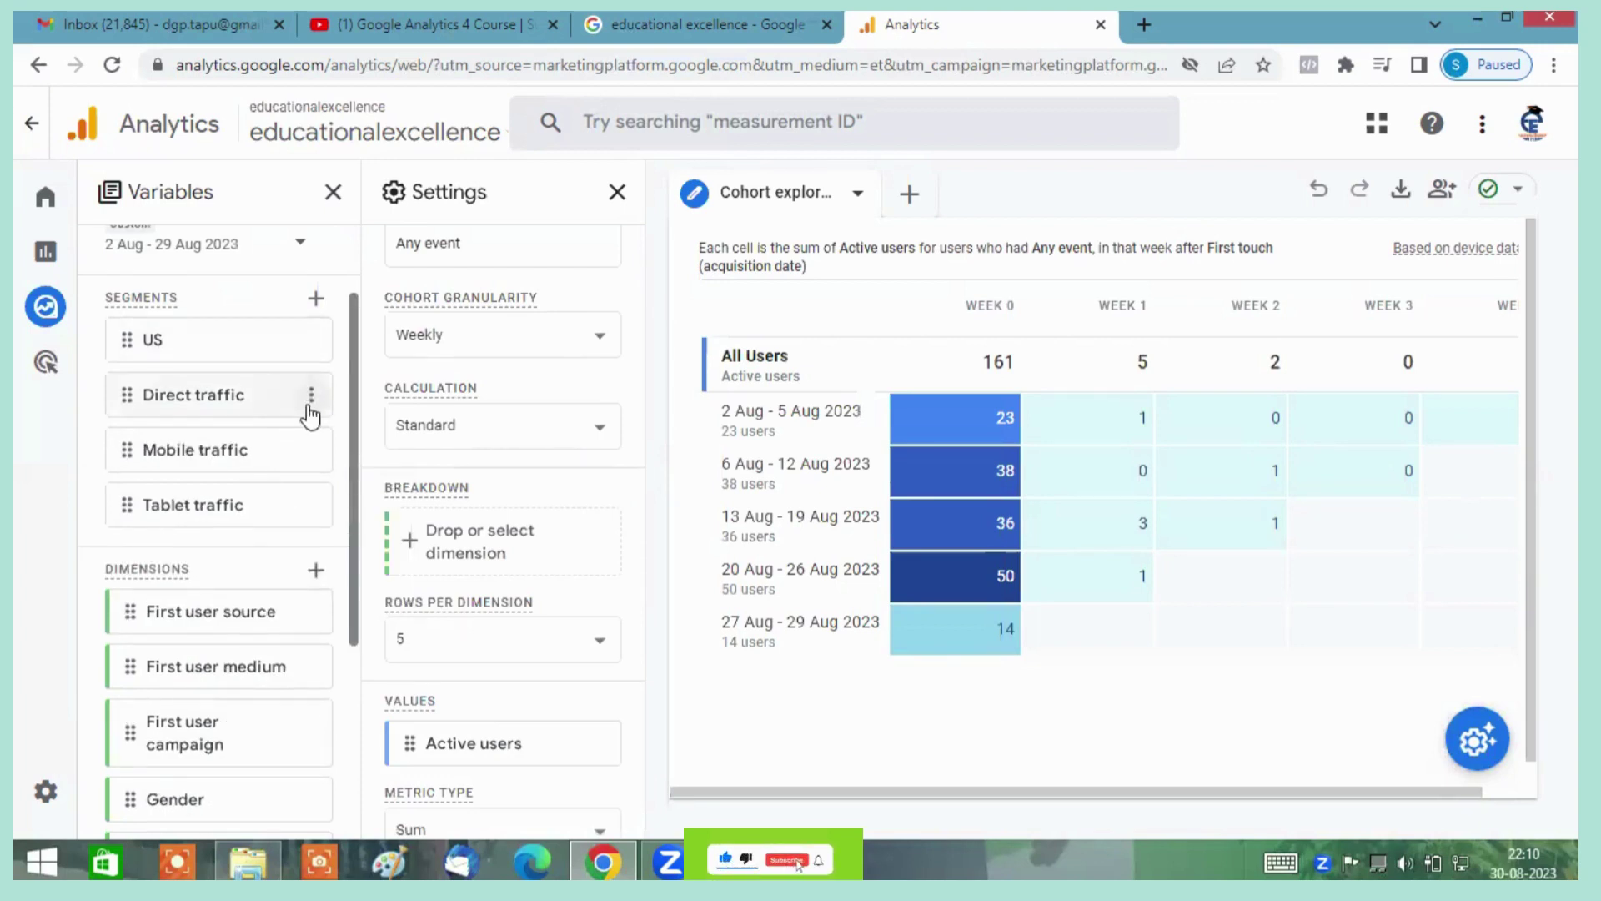
scroll(311, 414, "down", 1)
scroll(231, 423, "up", 1)
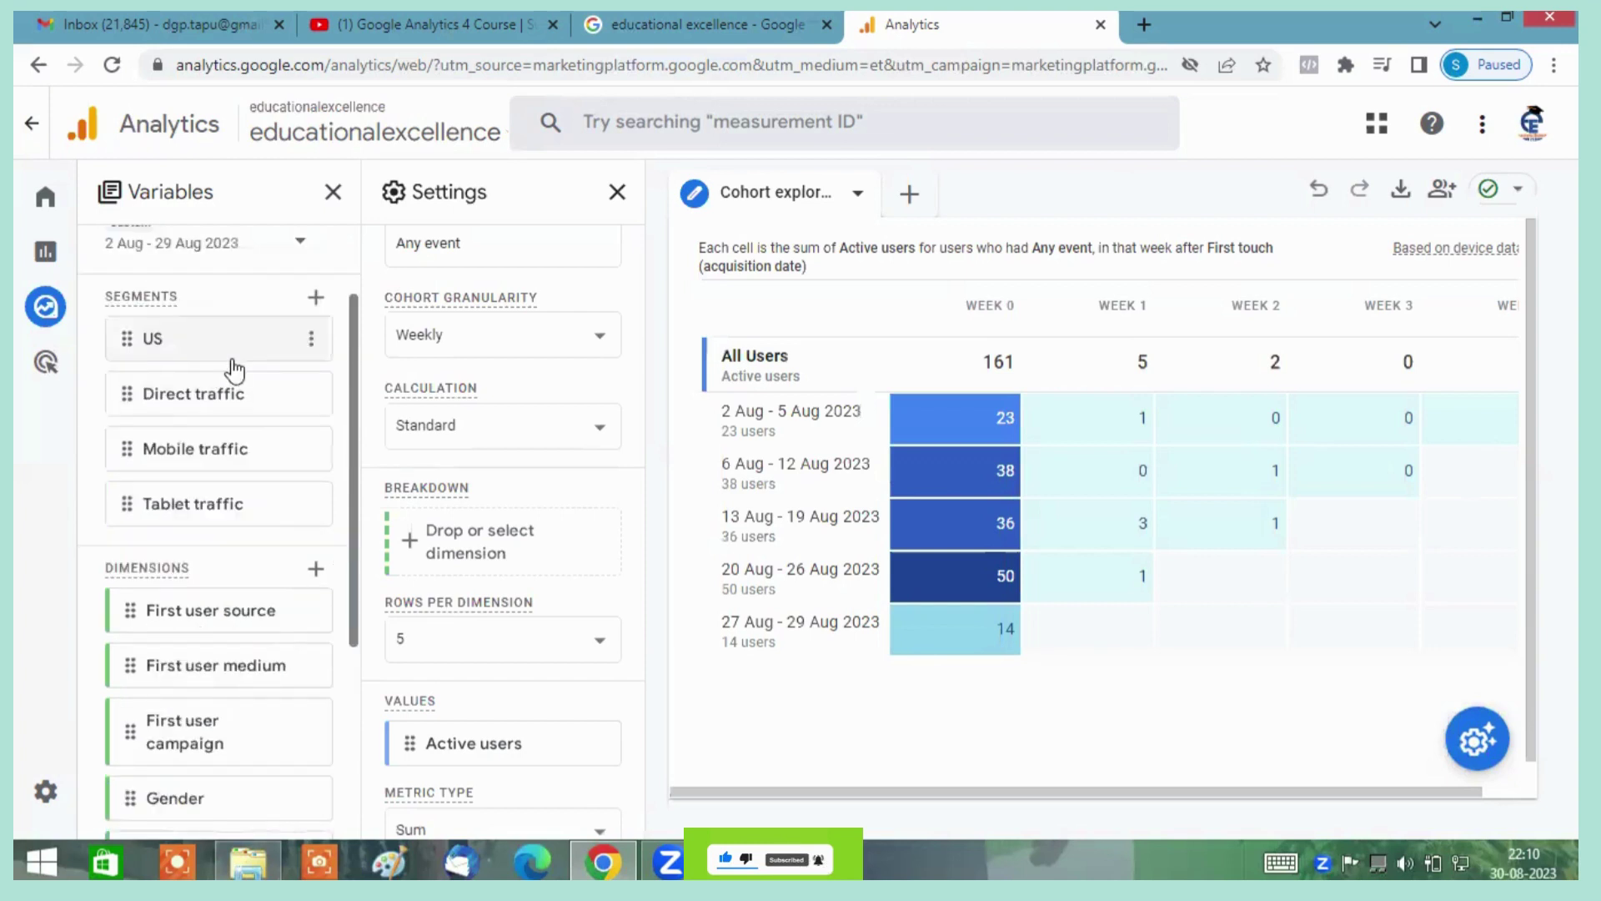
left_click(311, 338)
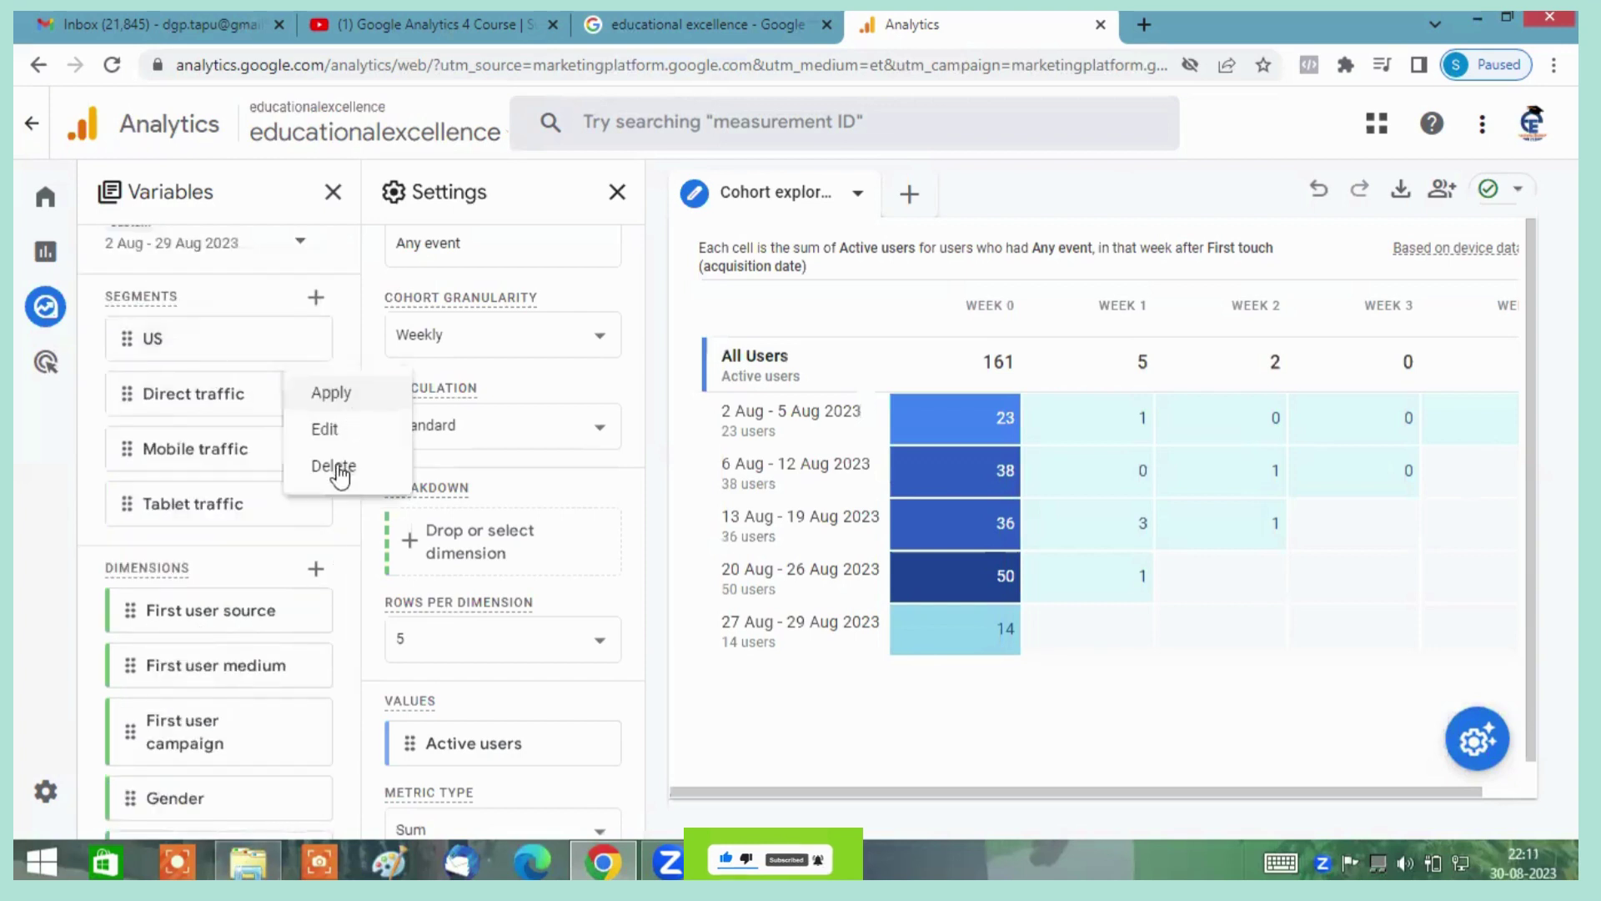
left_click(336, 465)
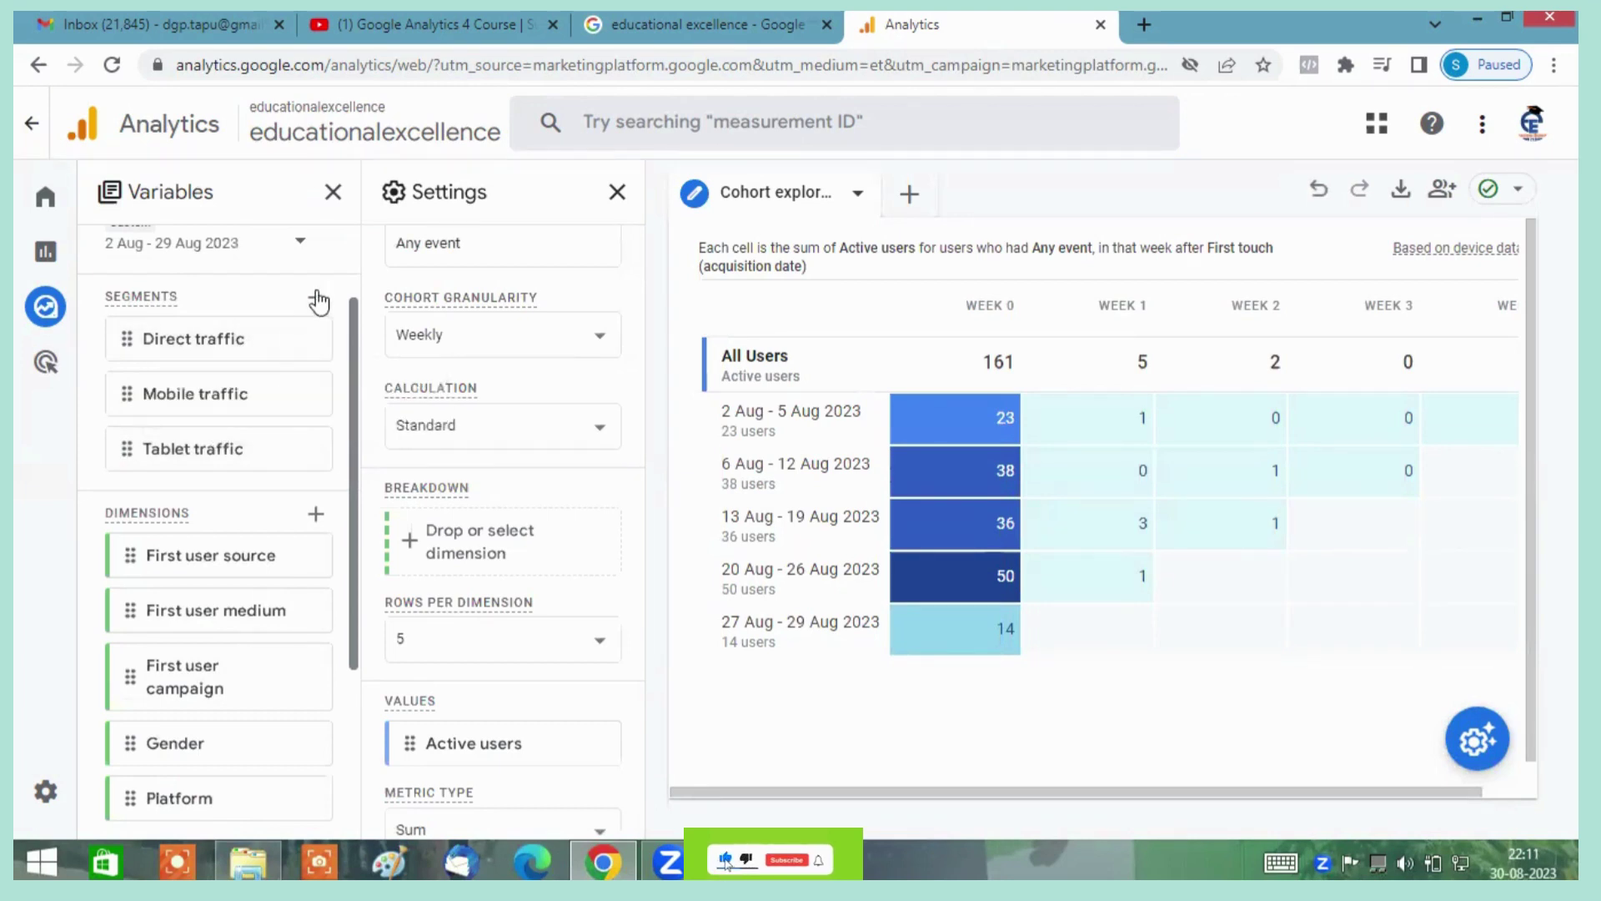
Step: Review the exploration's dimensions, metrics and cohort settings, and the weekly active users in the cohort table
scroll(217, 456, "down", 3)
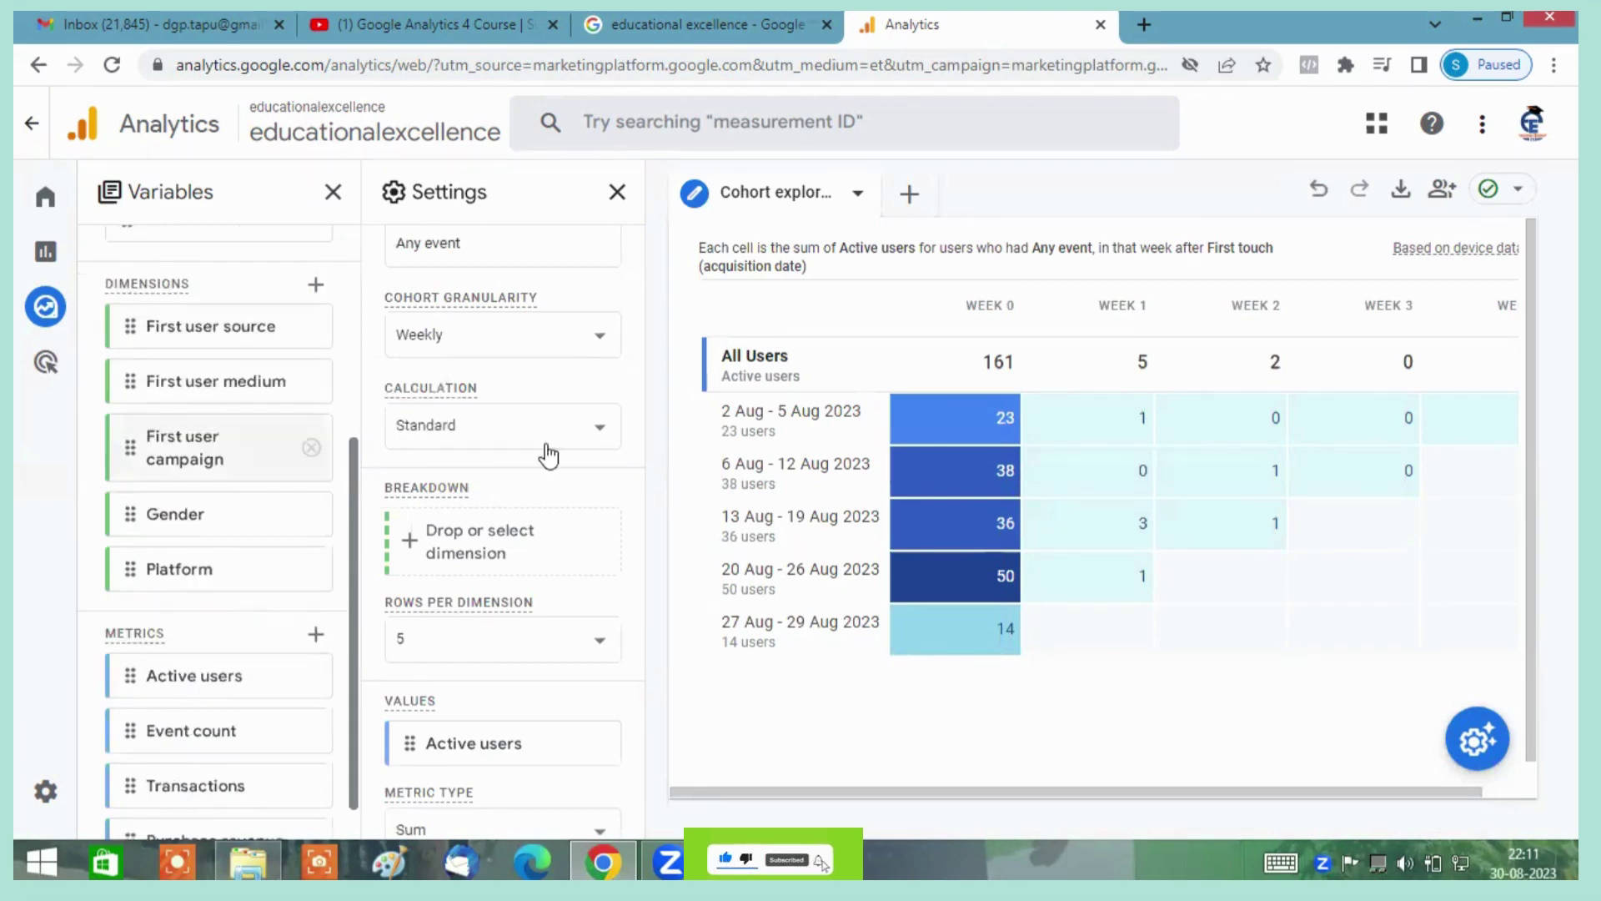
scroll(546, 443, "up", 4)
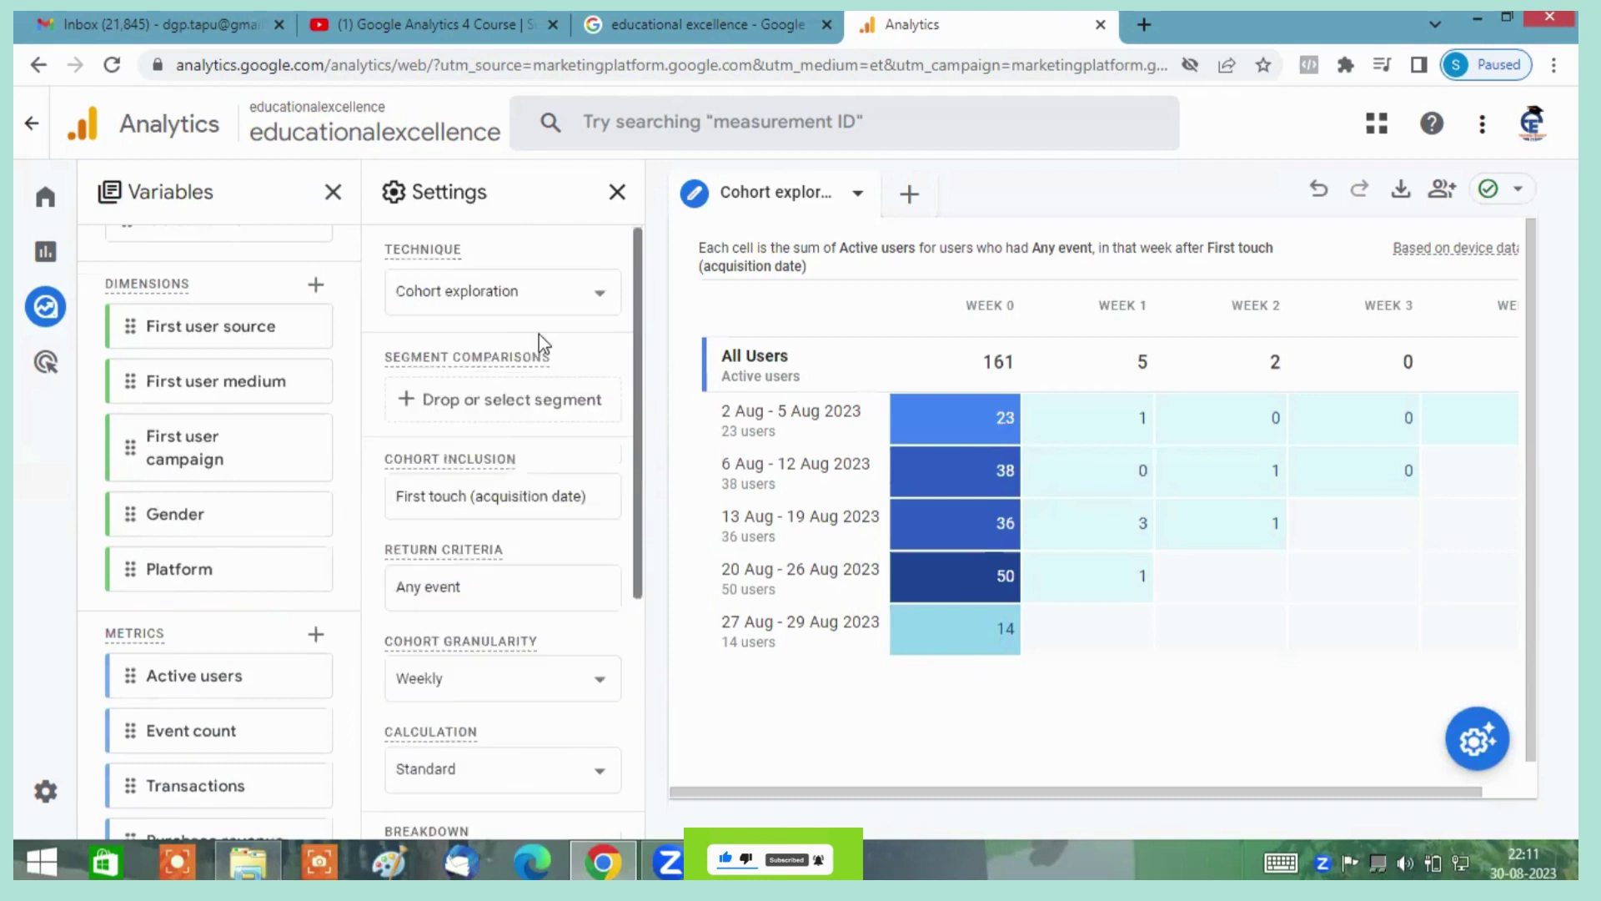
scroll(619, 371, "down", 1)
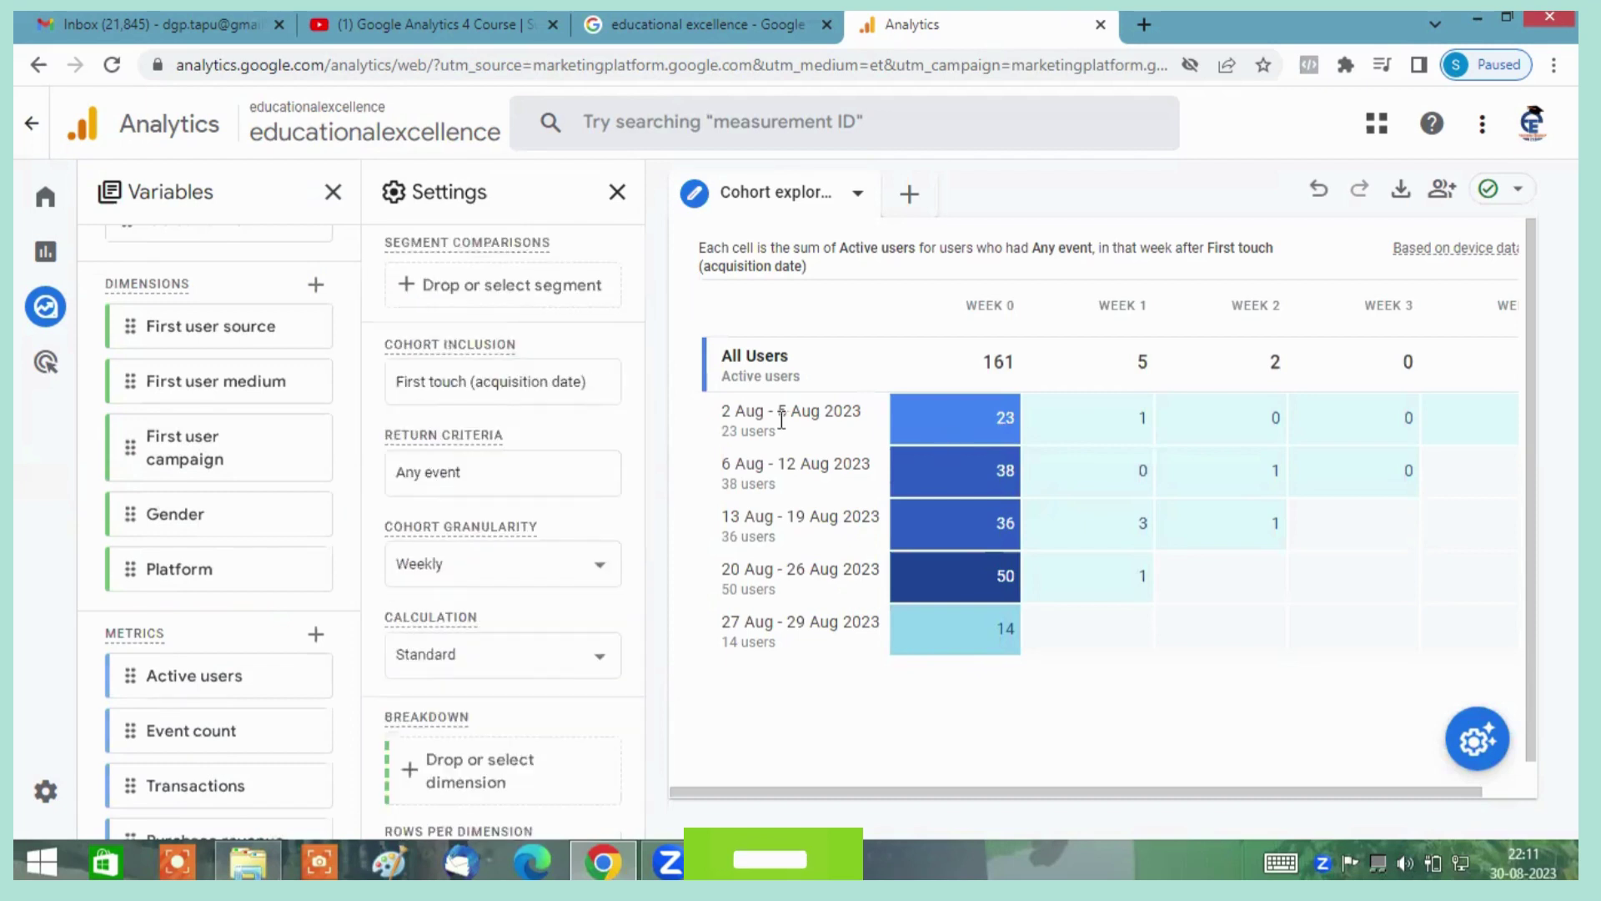
mouse_move(1028, 602)
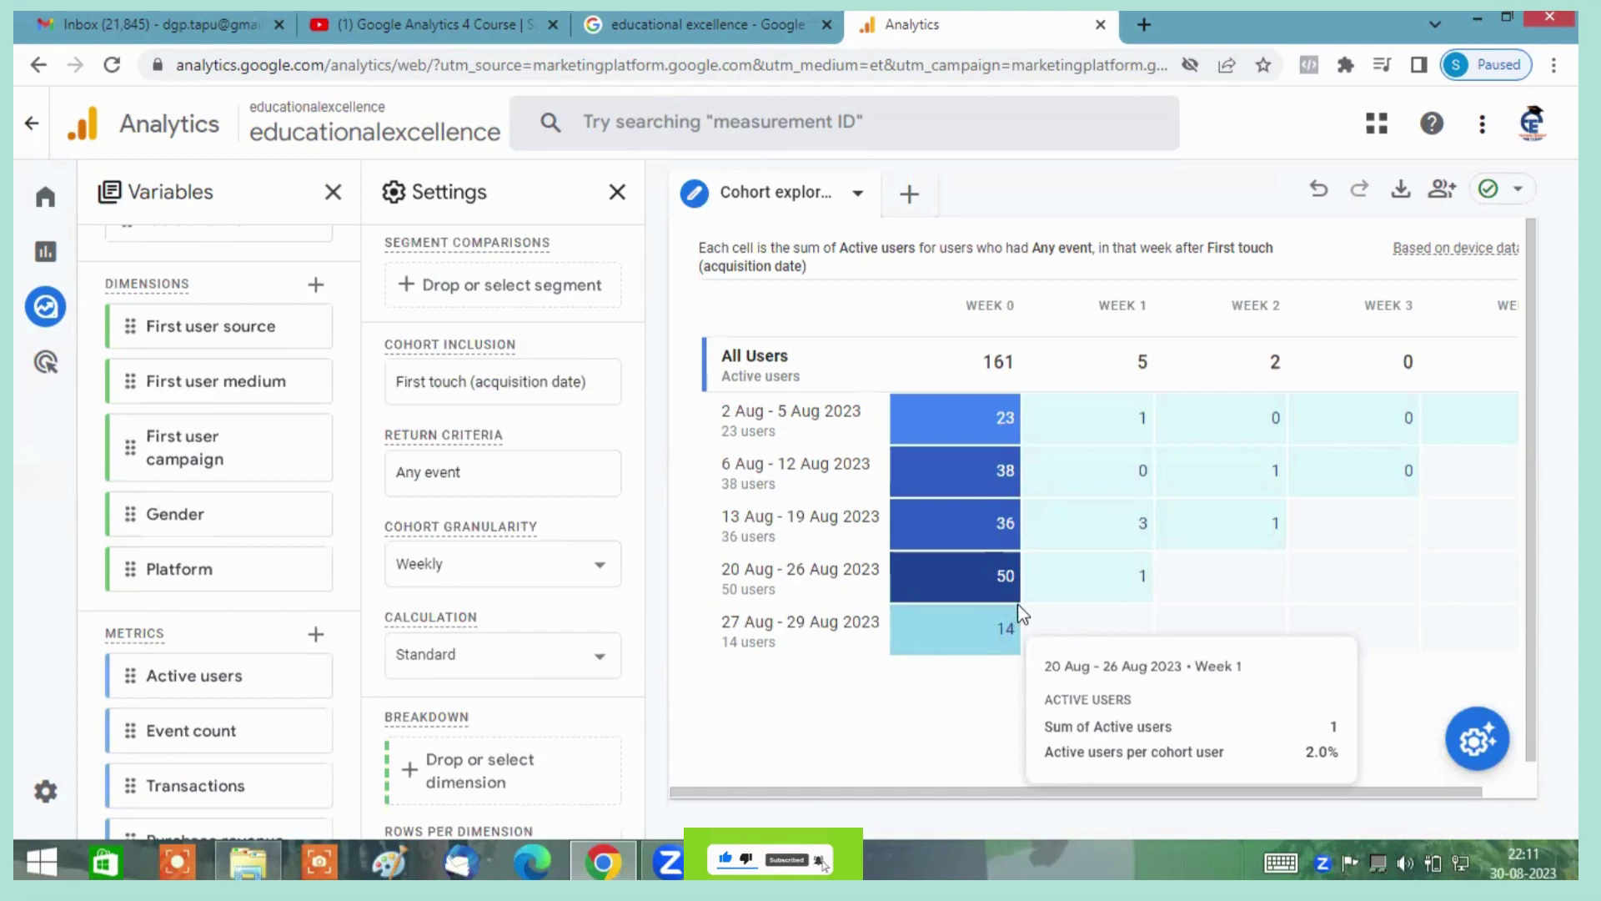
Step: Try the Last 30 days and Last 28 days presets for the exploration's date range
scroll(229, 363, "up", 5)
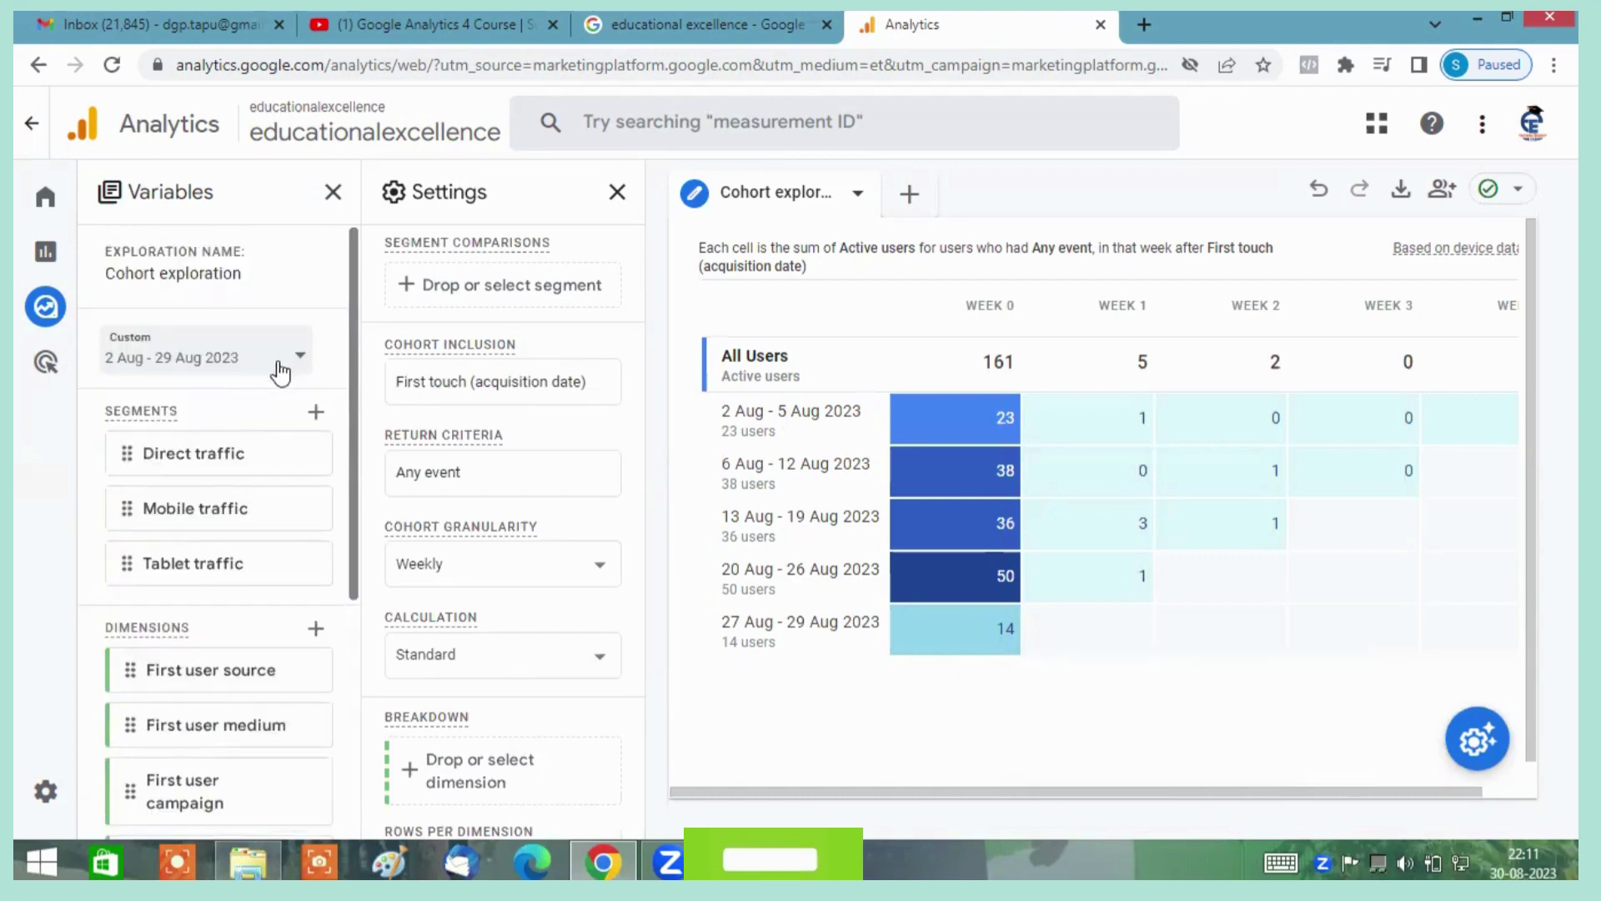
left_click(287, 379)
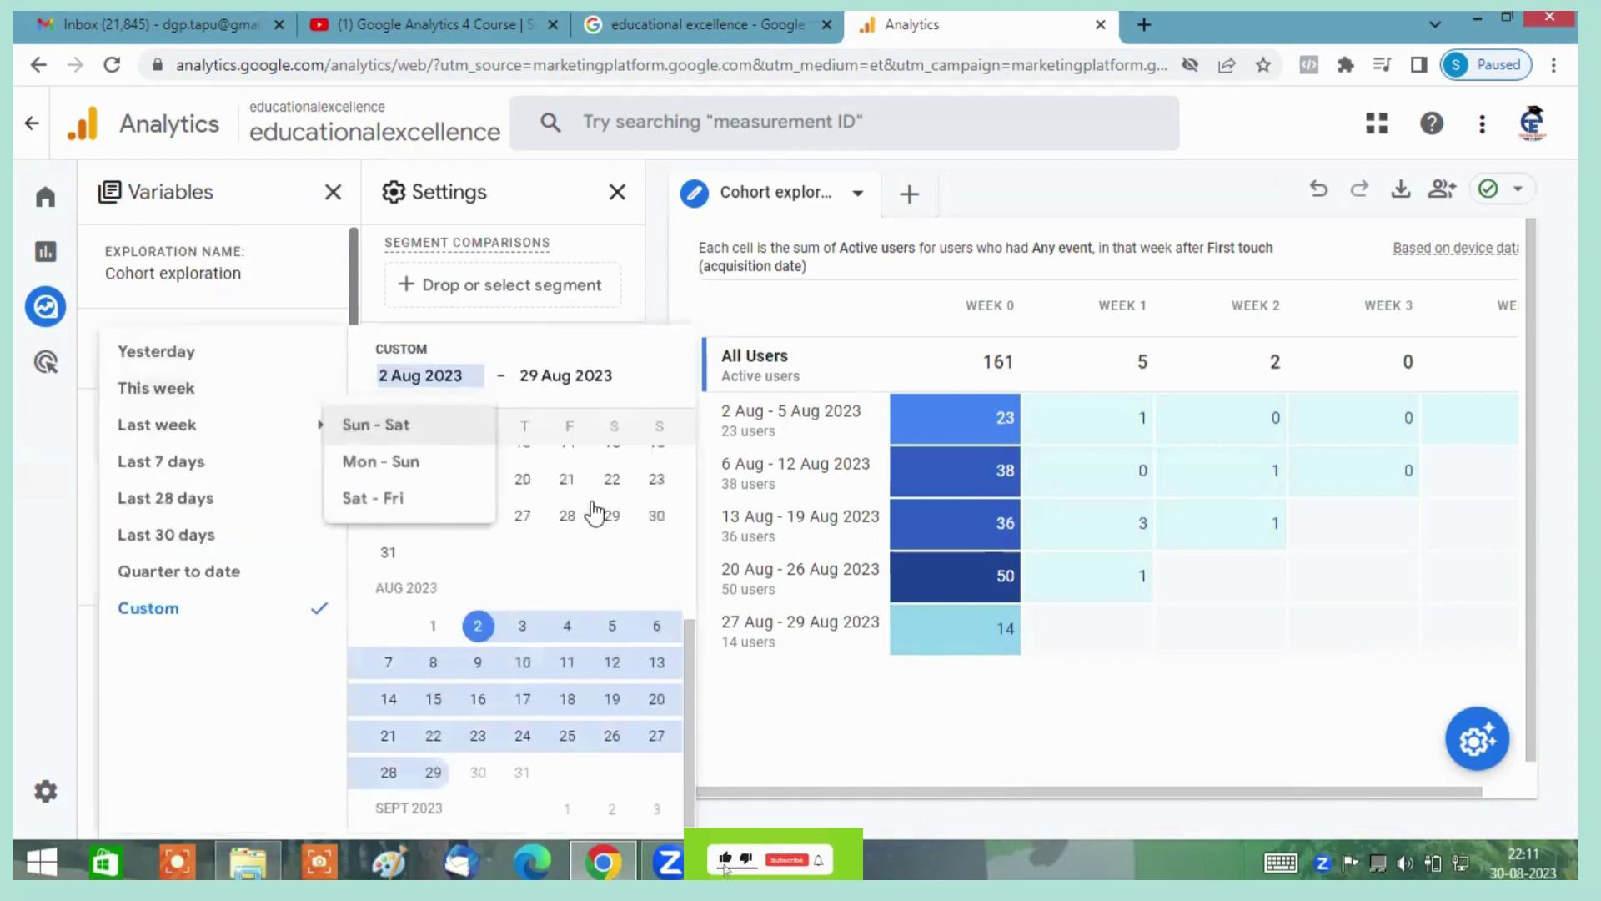
scroll(653, 492, "up", 1)
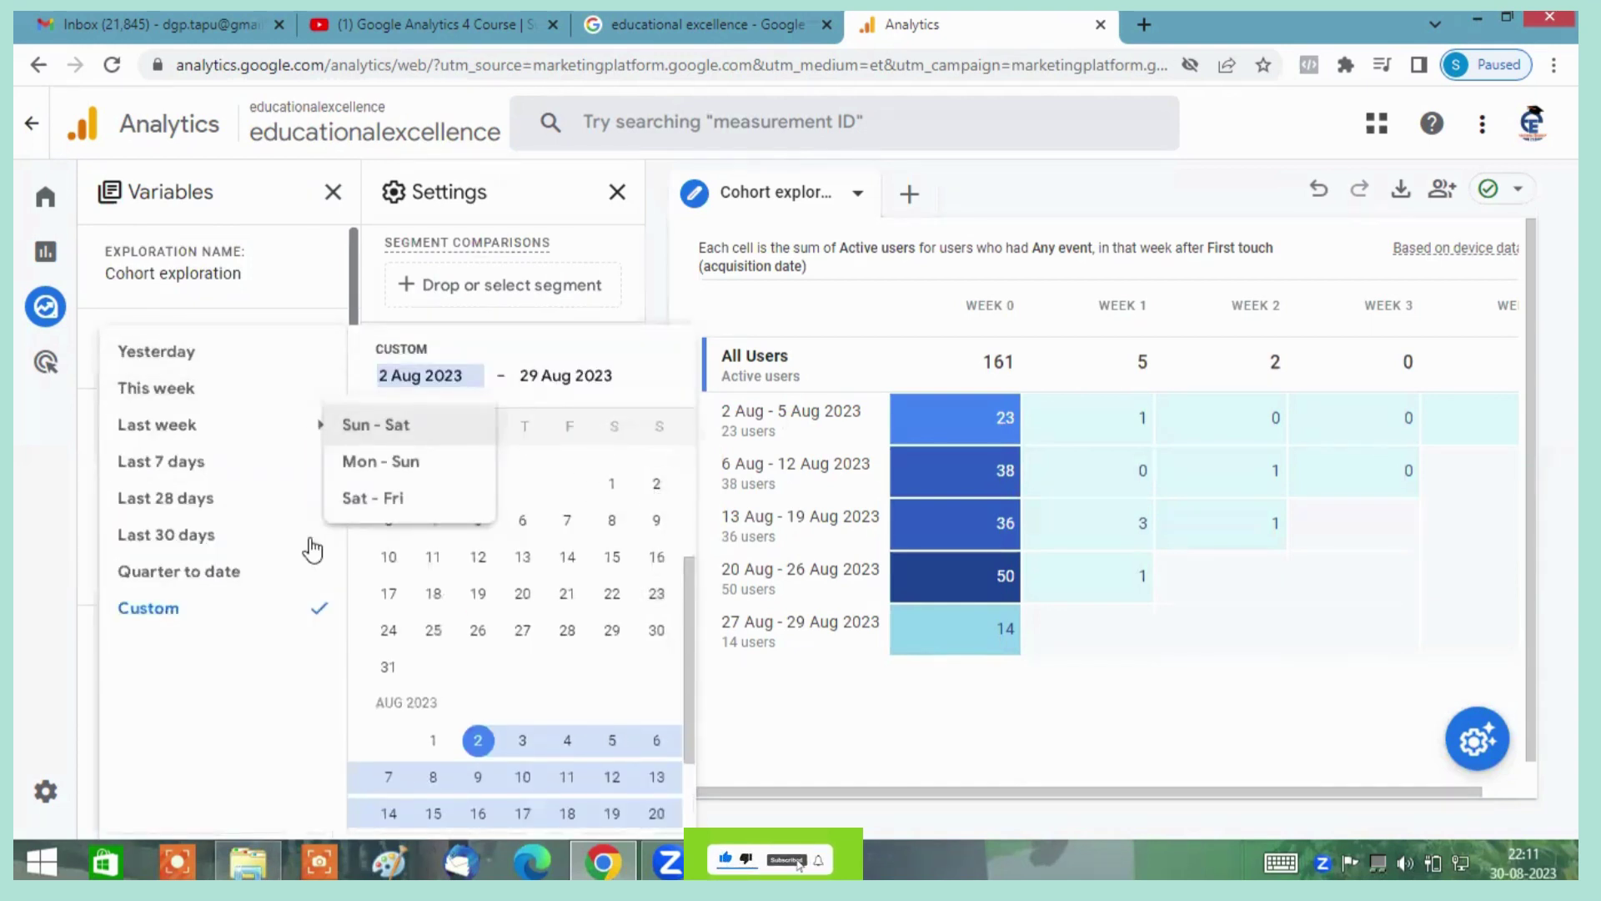
left_click(170, 541)
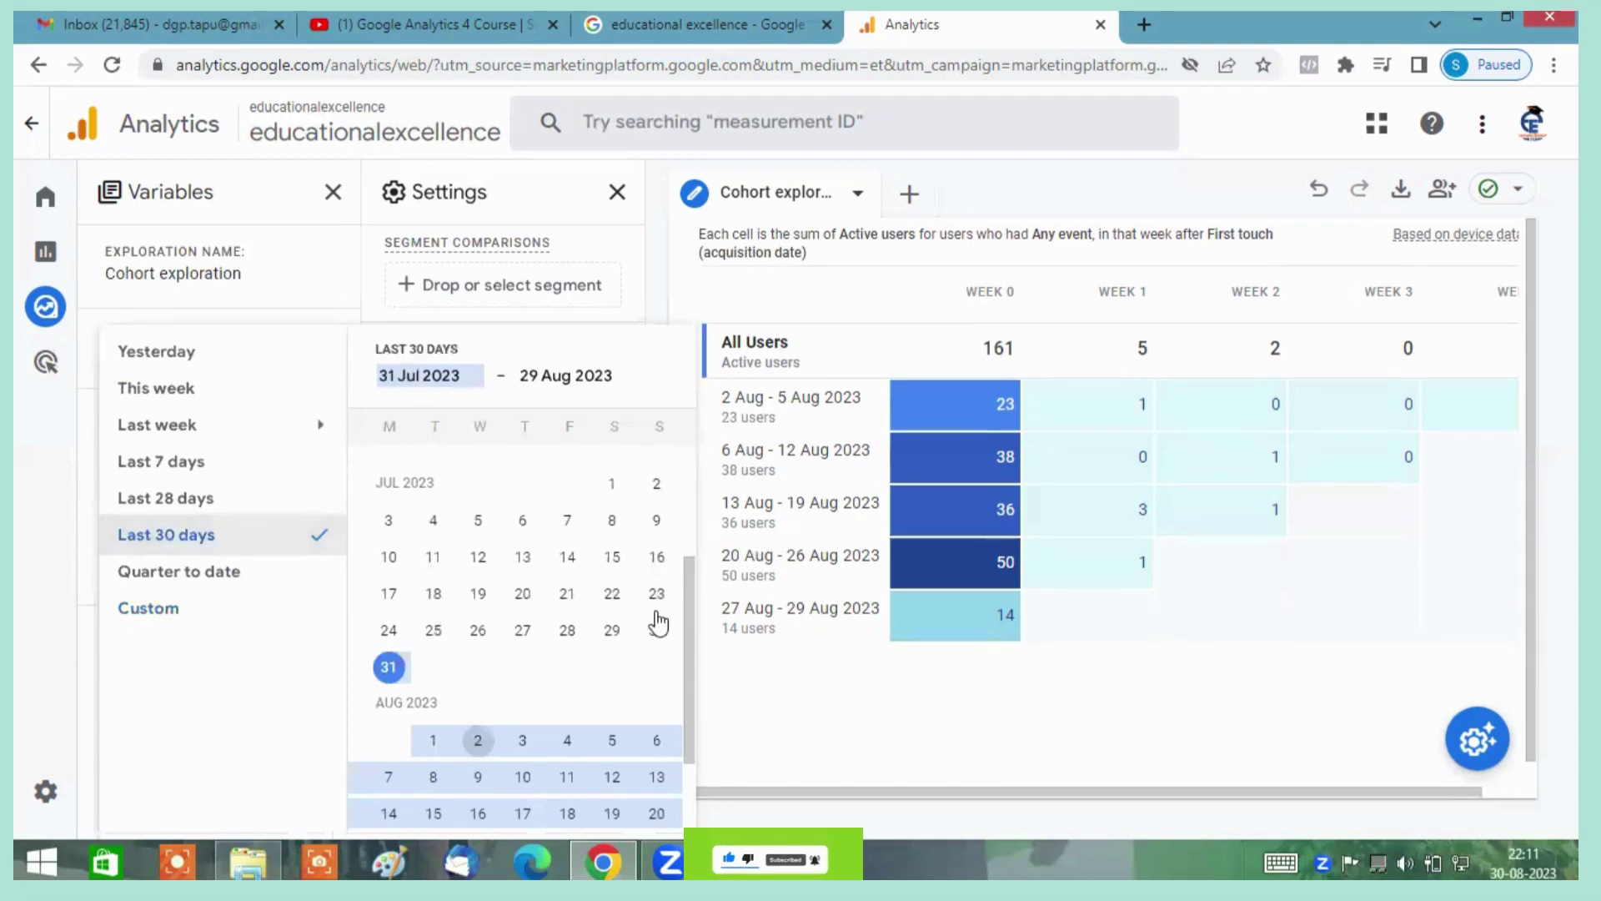
scroll(658, 623, "down", 1)
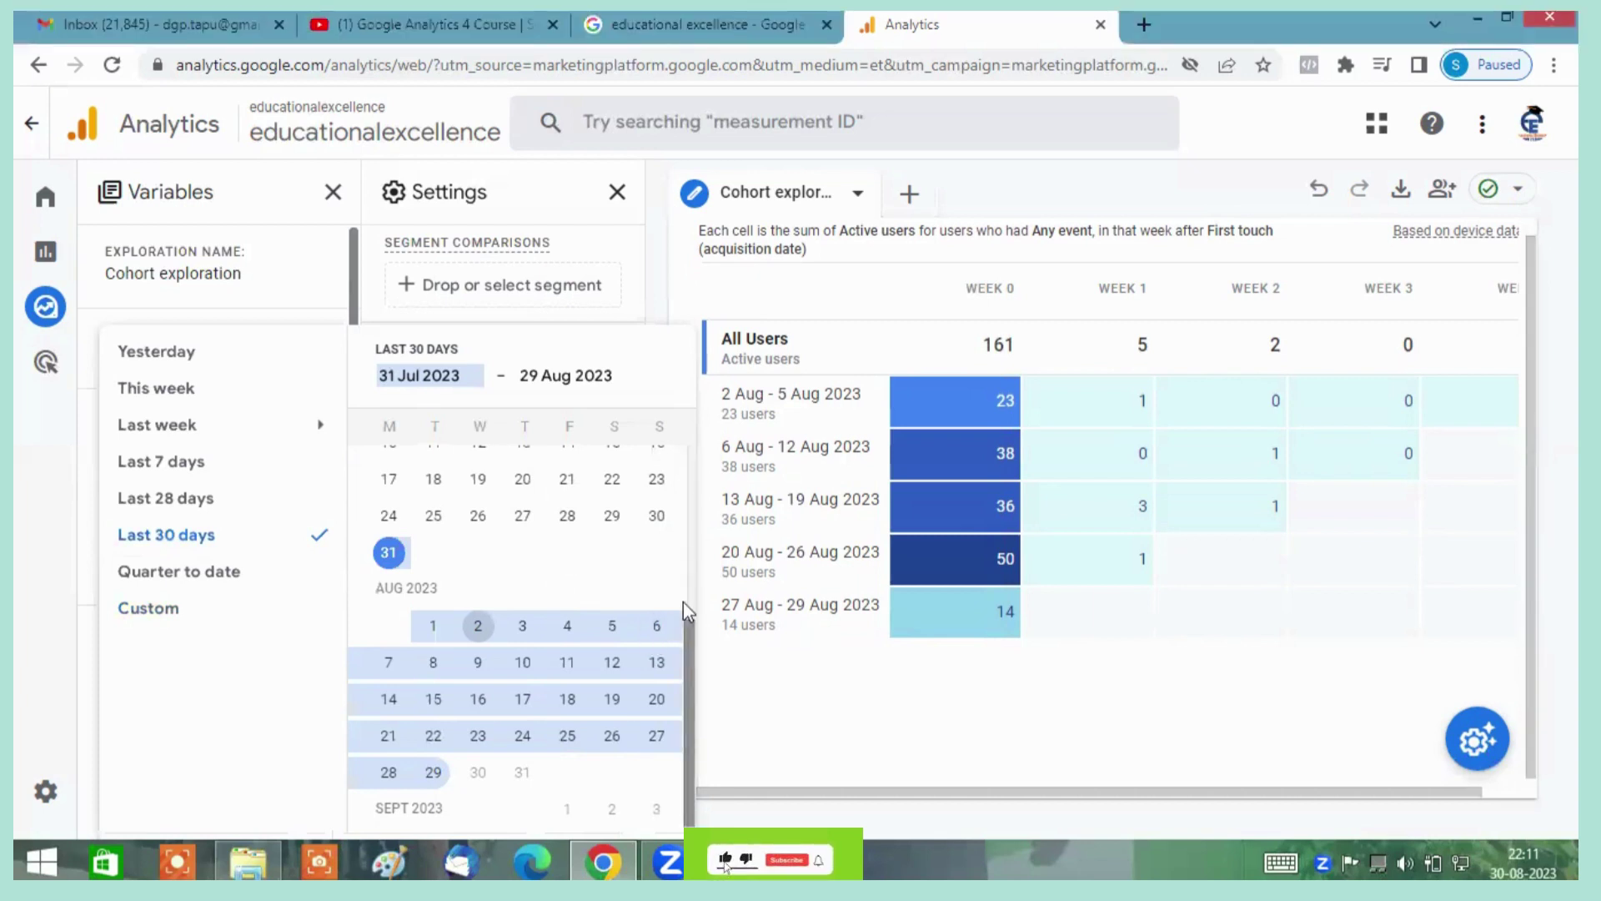
scroll(683, 602, "up", 2)
scroll(682, 594, "up", 3)
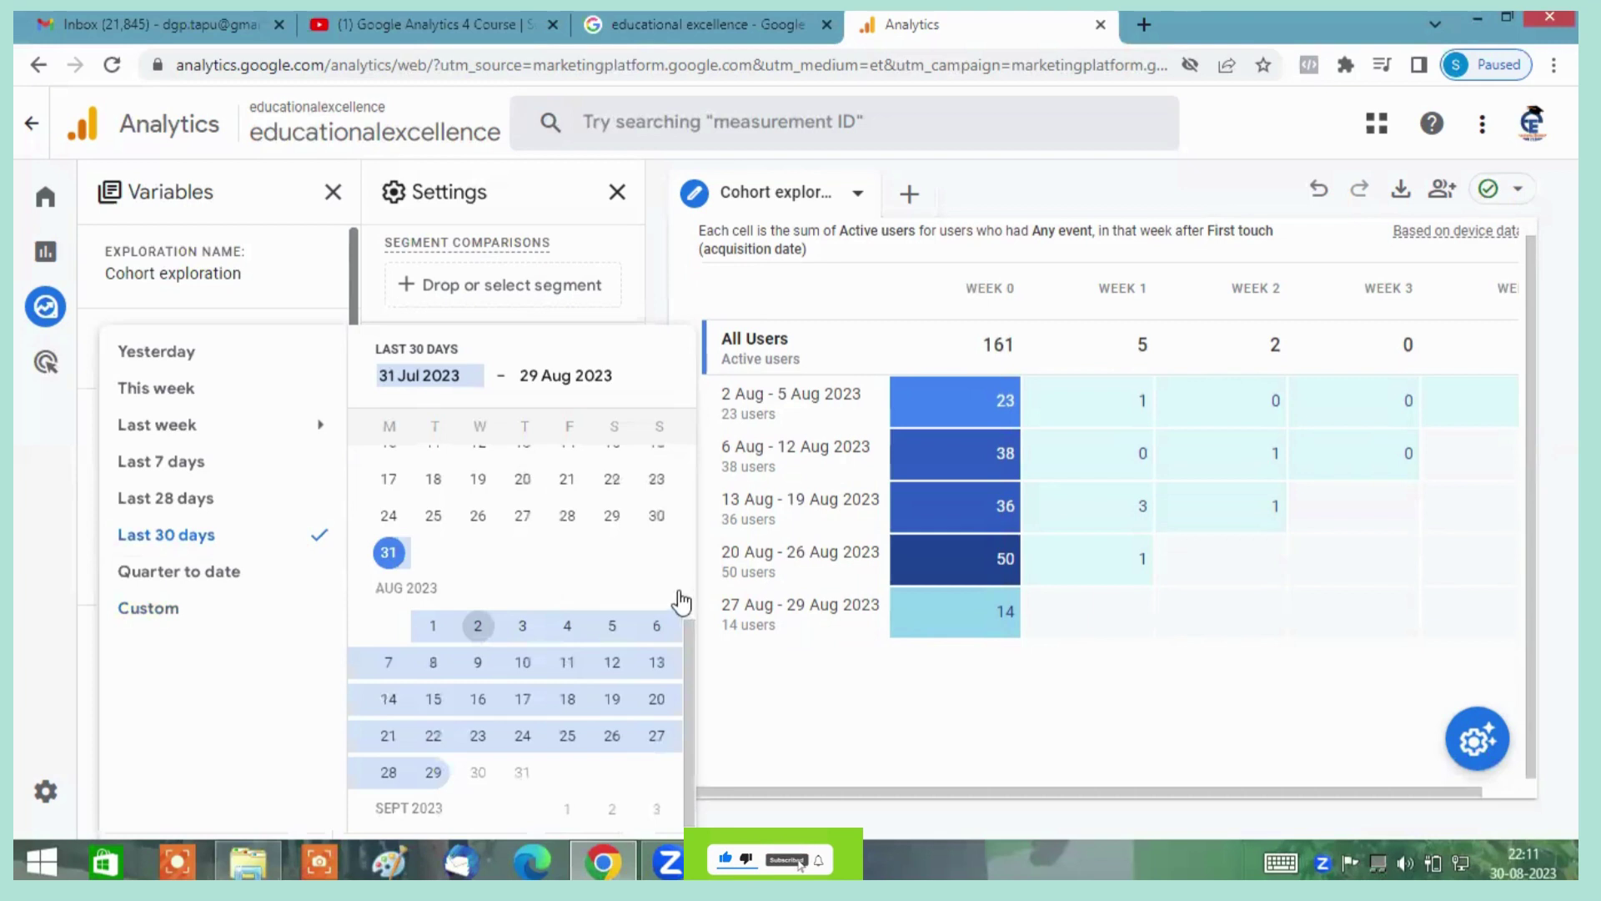
left_click(173, 499)
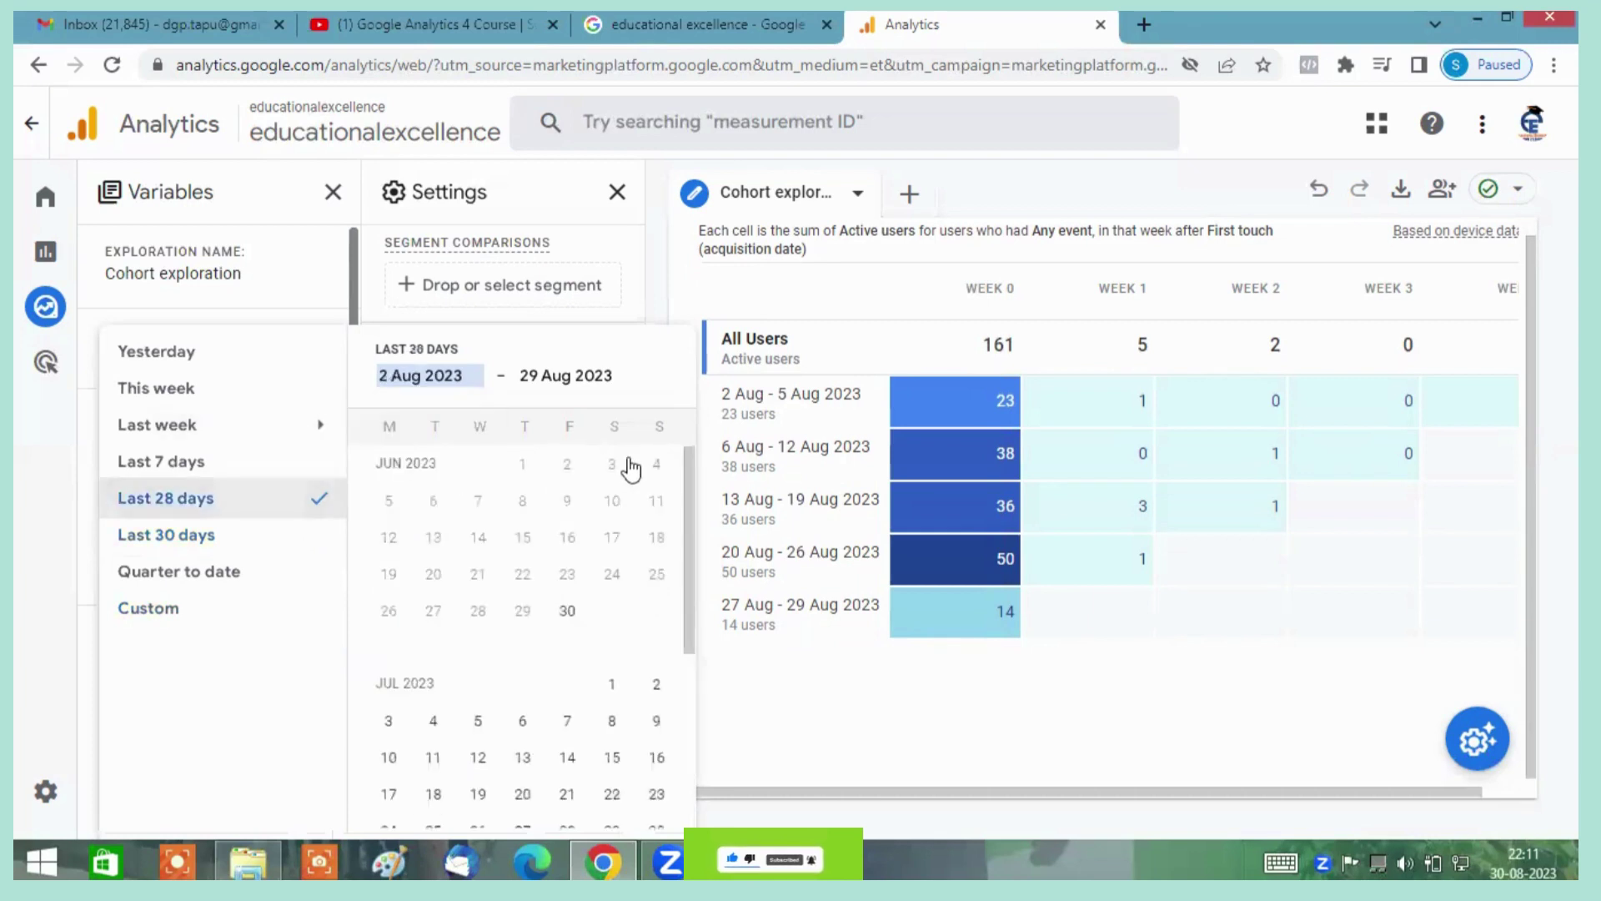
scroll(659, 534, "down", 3)
scroll(663, 654, "down", 1)
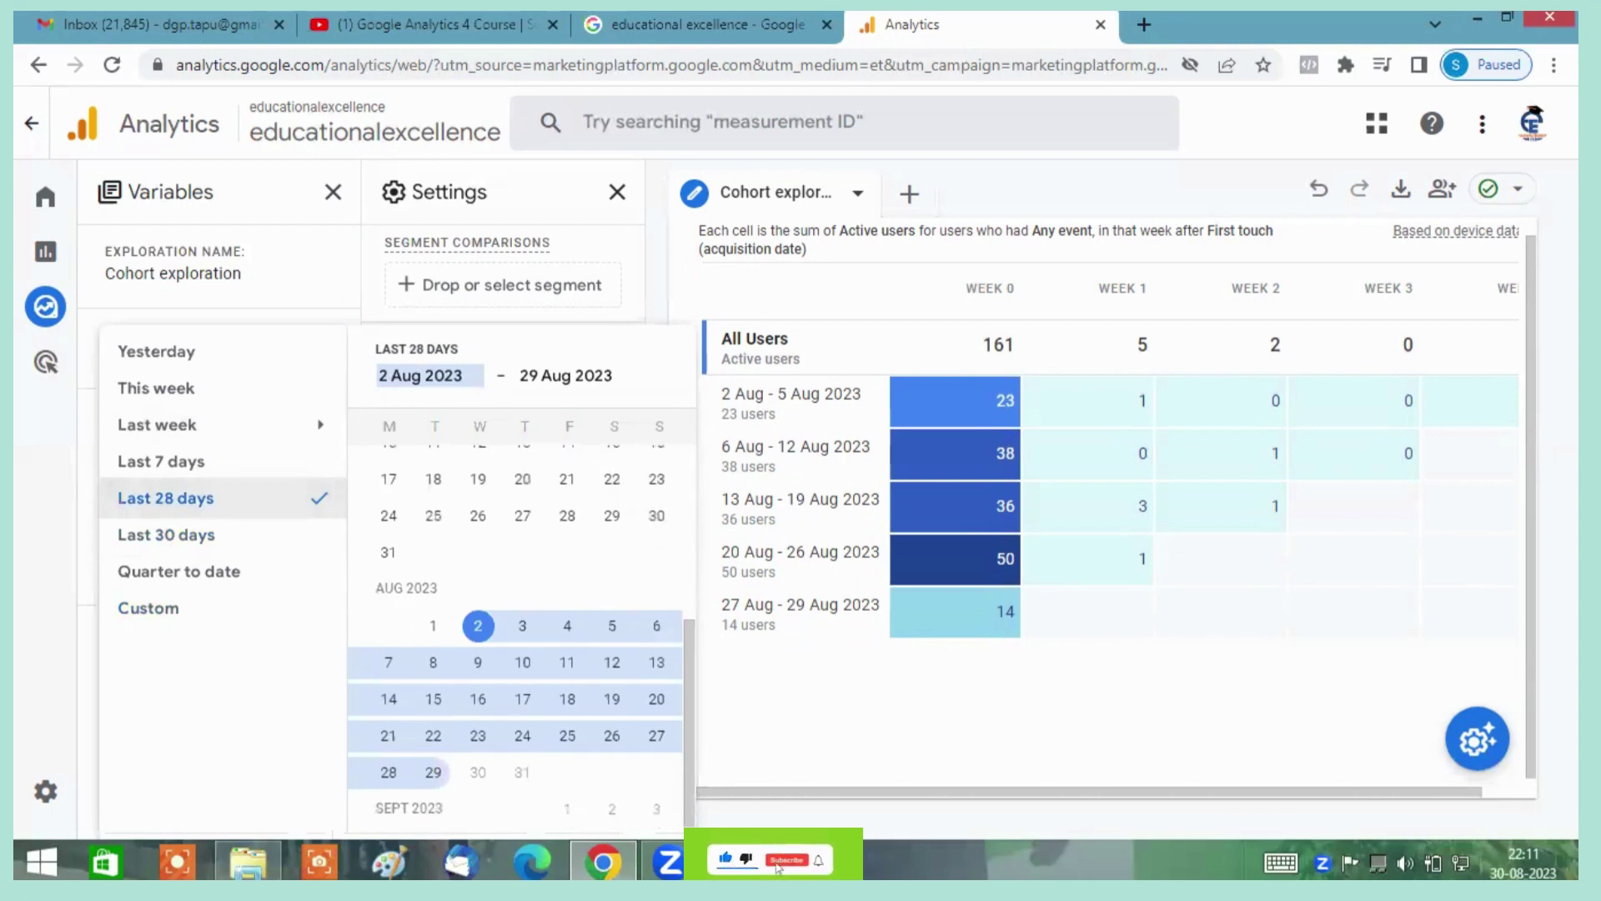
left_click(754, 667)
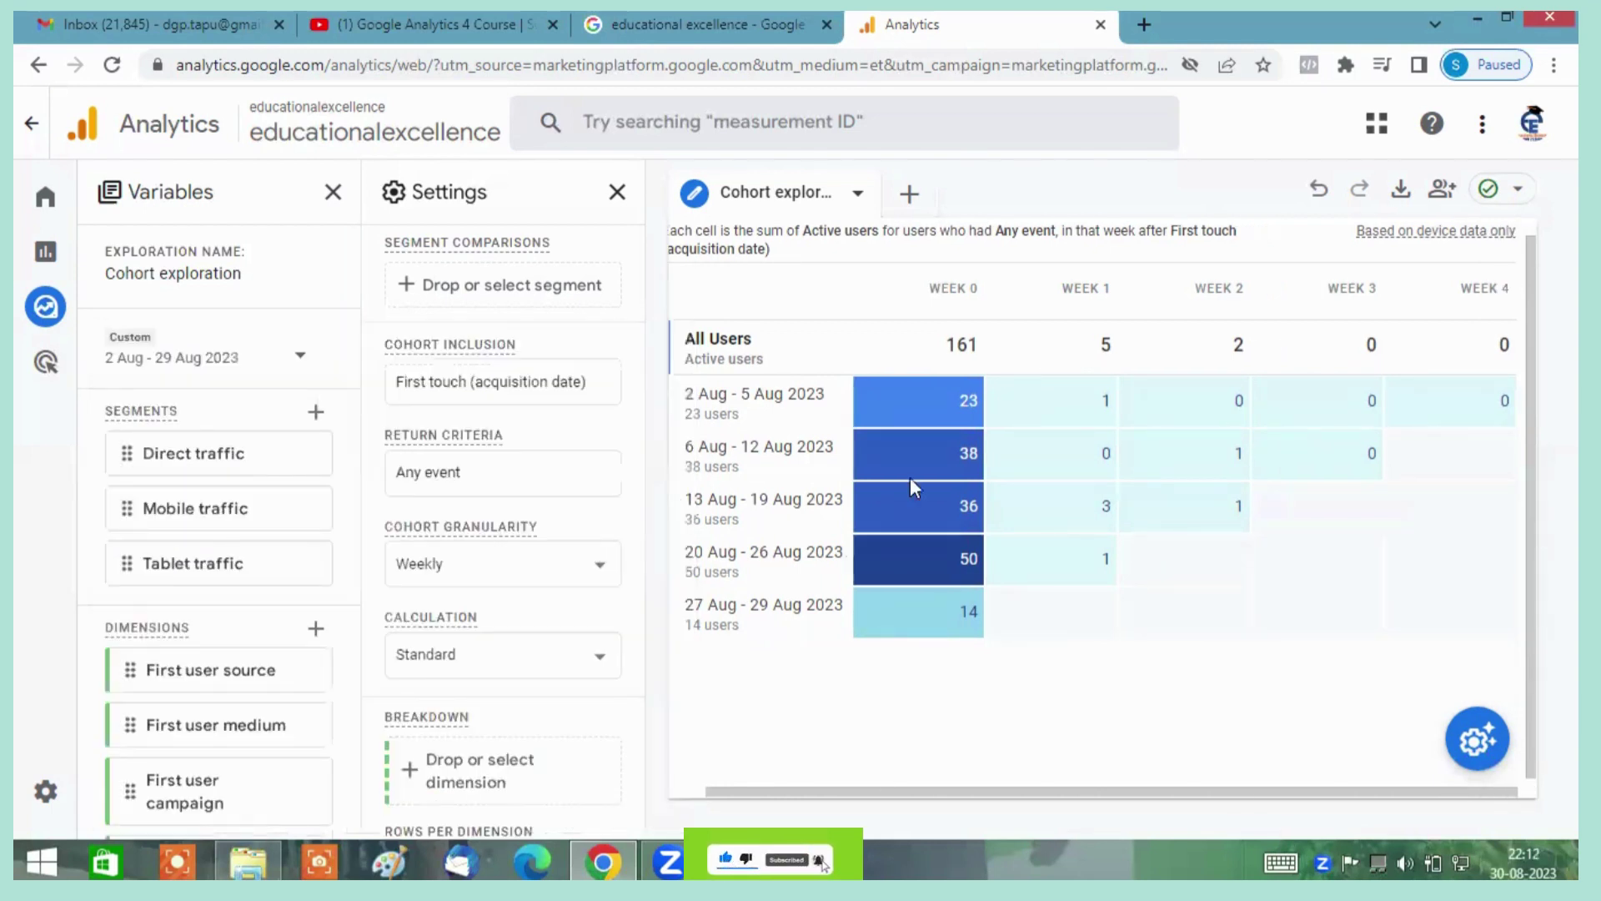
Step: Examine the weekly active users of the 2 Aug - 5 Aug 2023 cohort against the exploration's date range
scroll(882, 367, "up", 1)
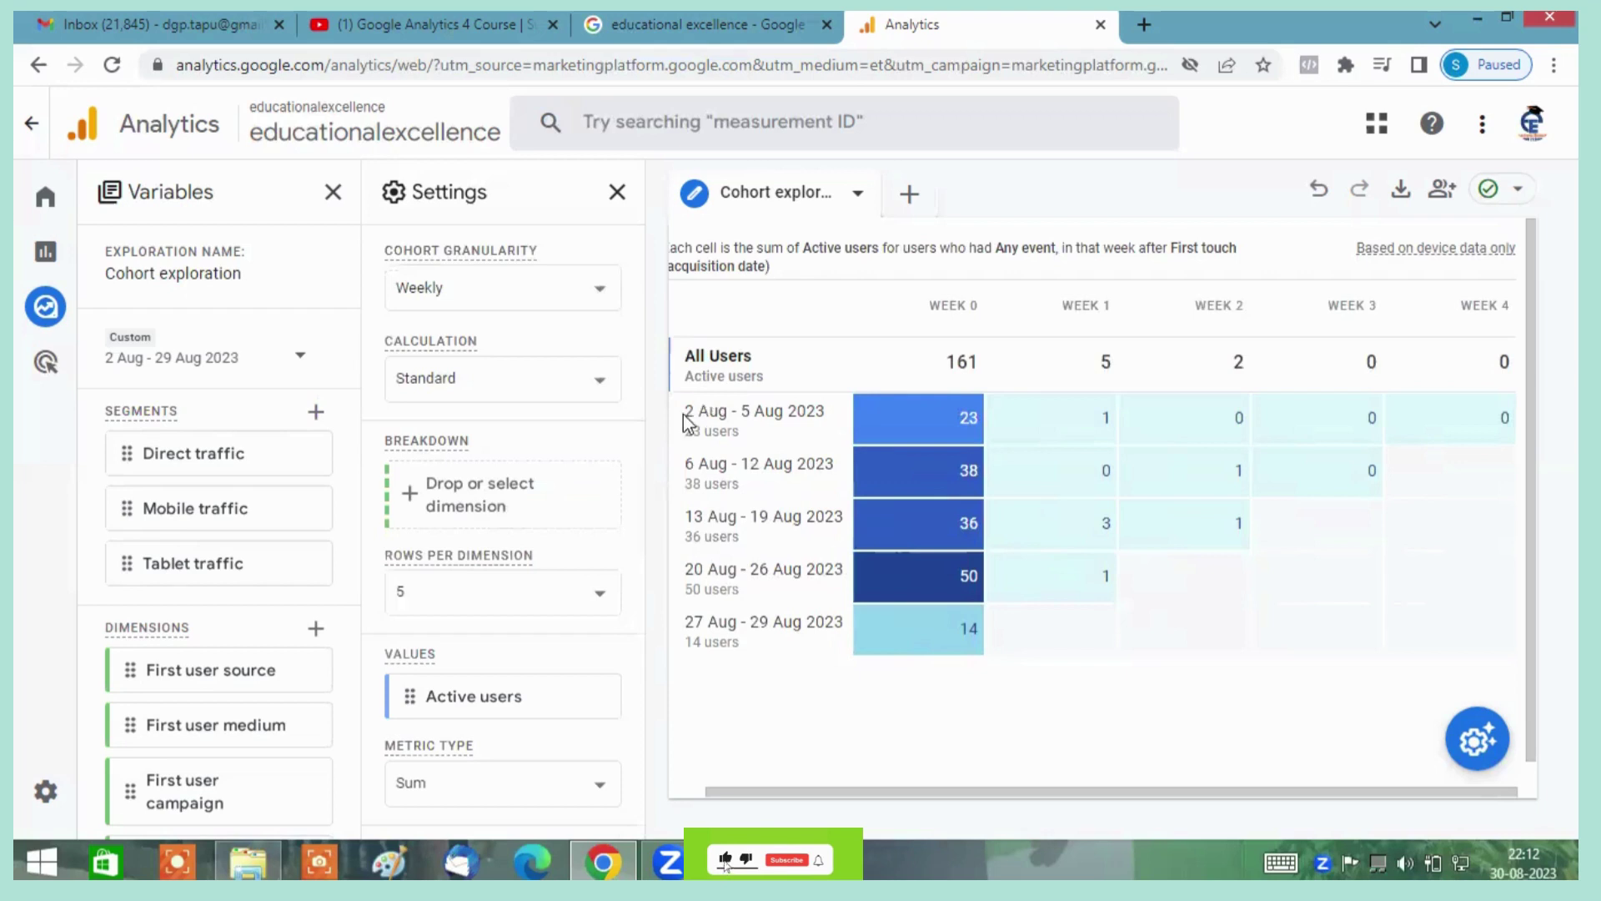
triple_click(814, 413)
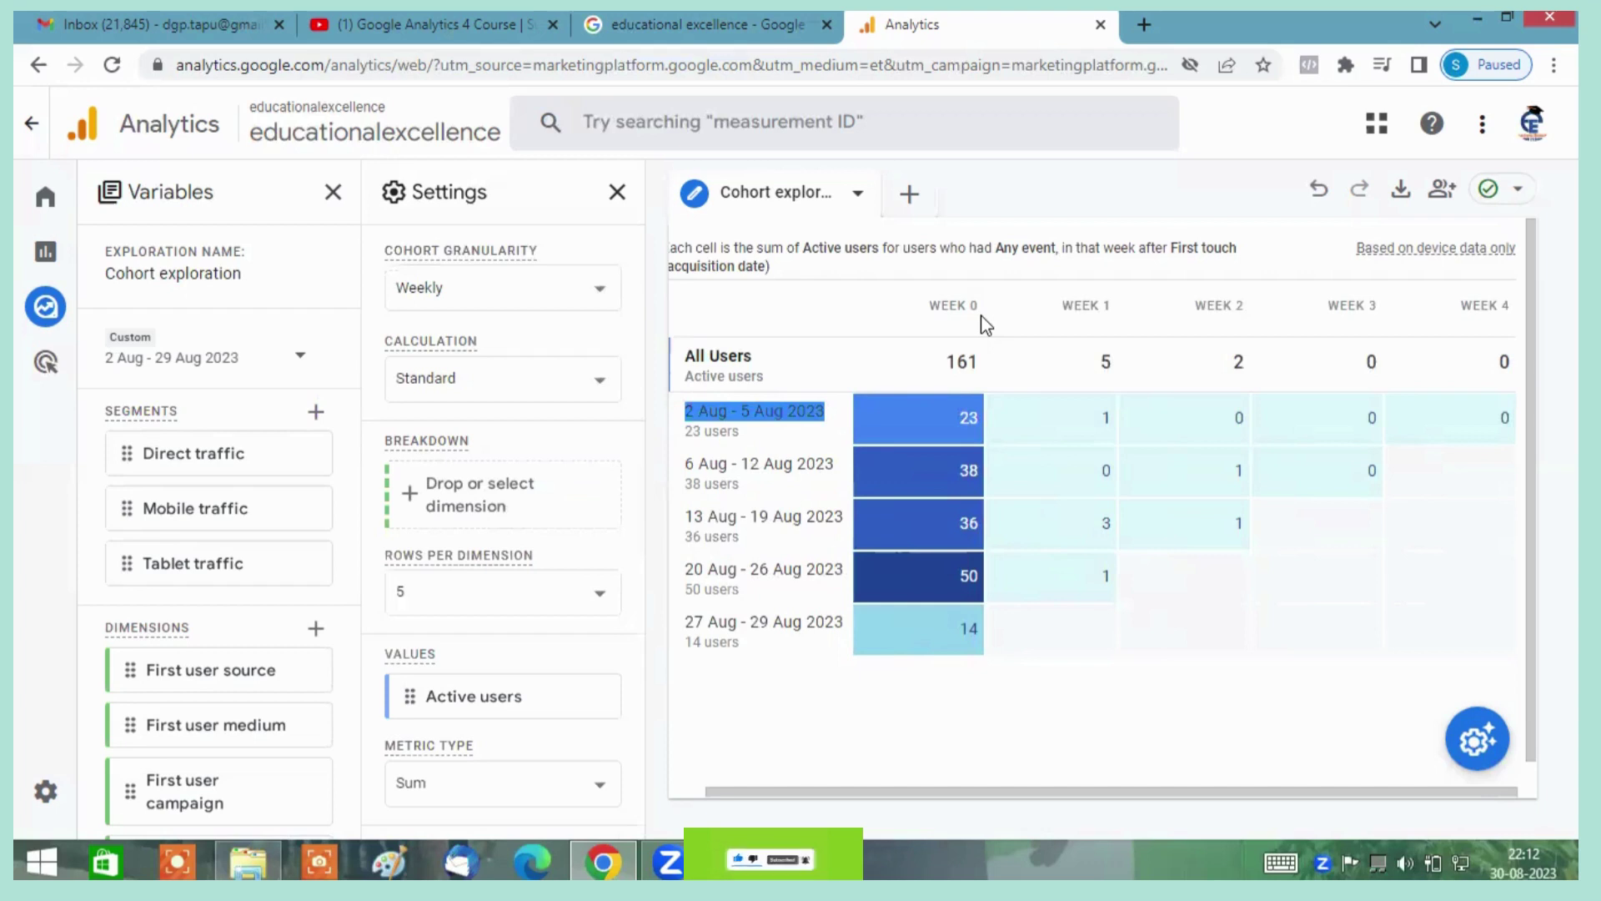
left_click(266, 358)
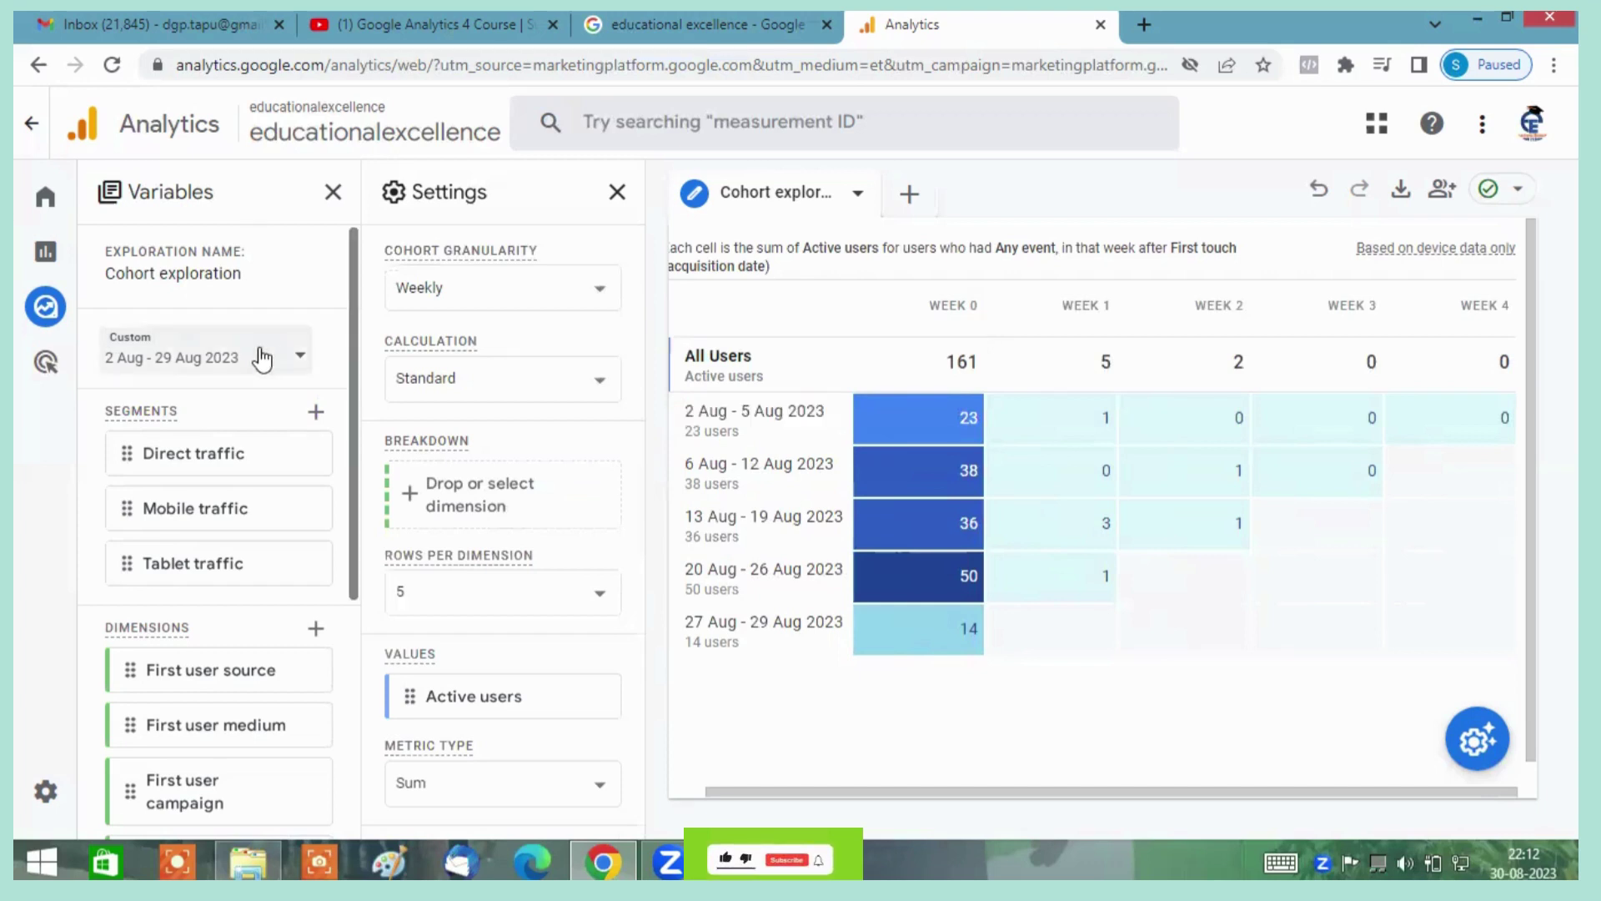
left_click(269, 359)
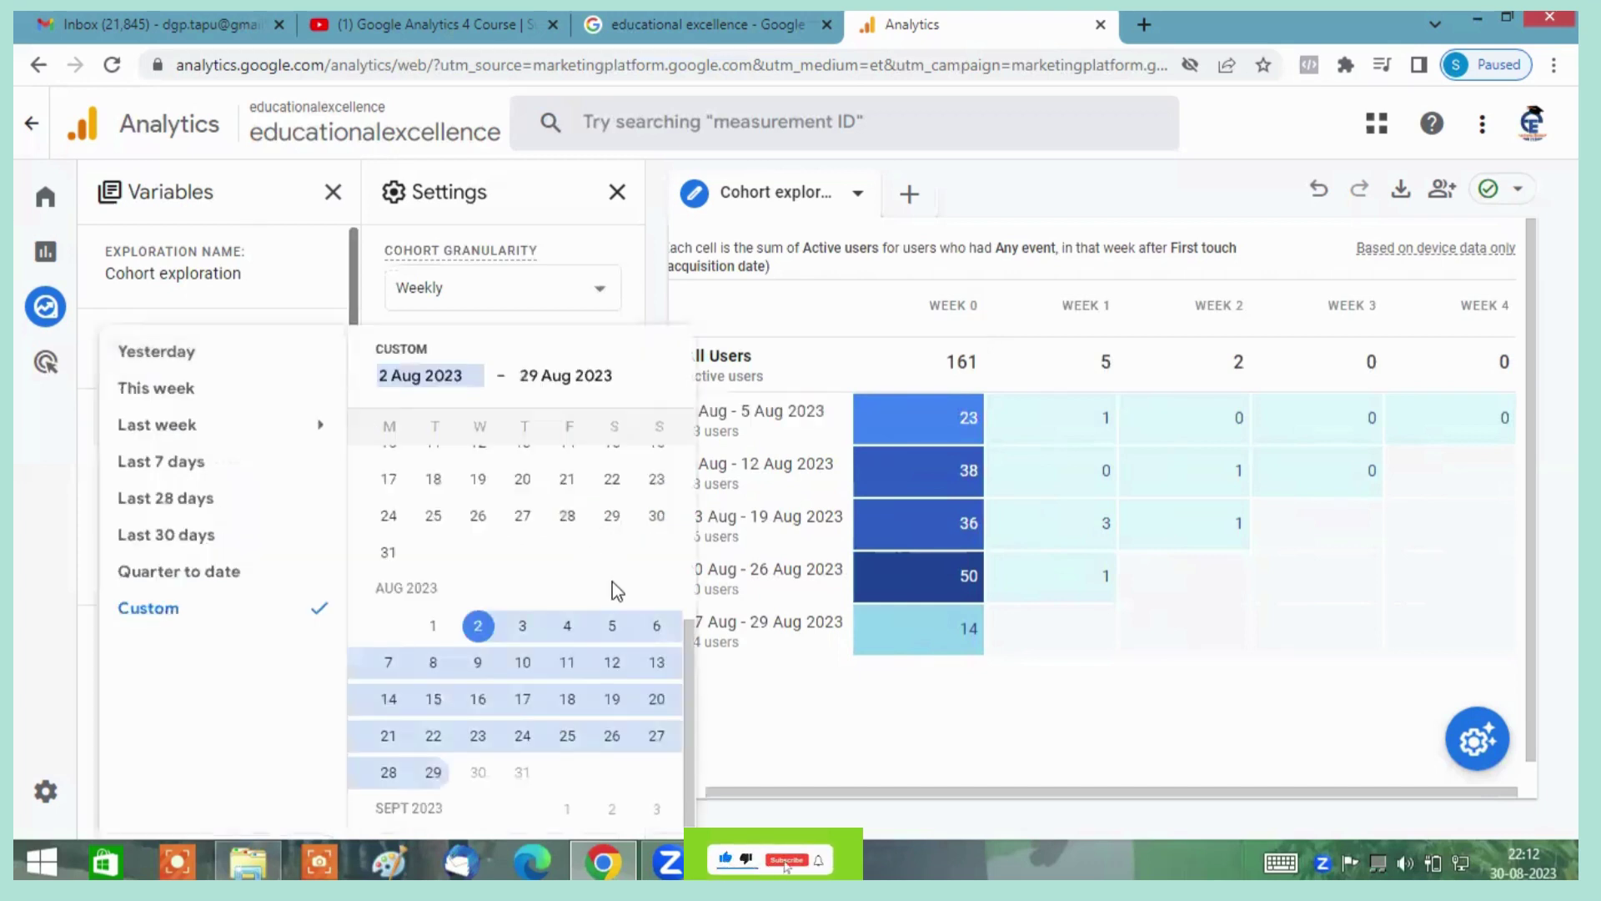
scroll(612, 582, "up", 3)
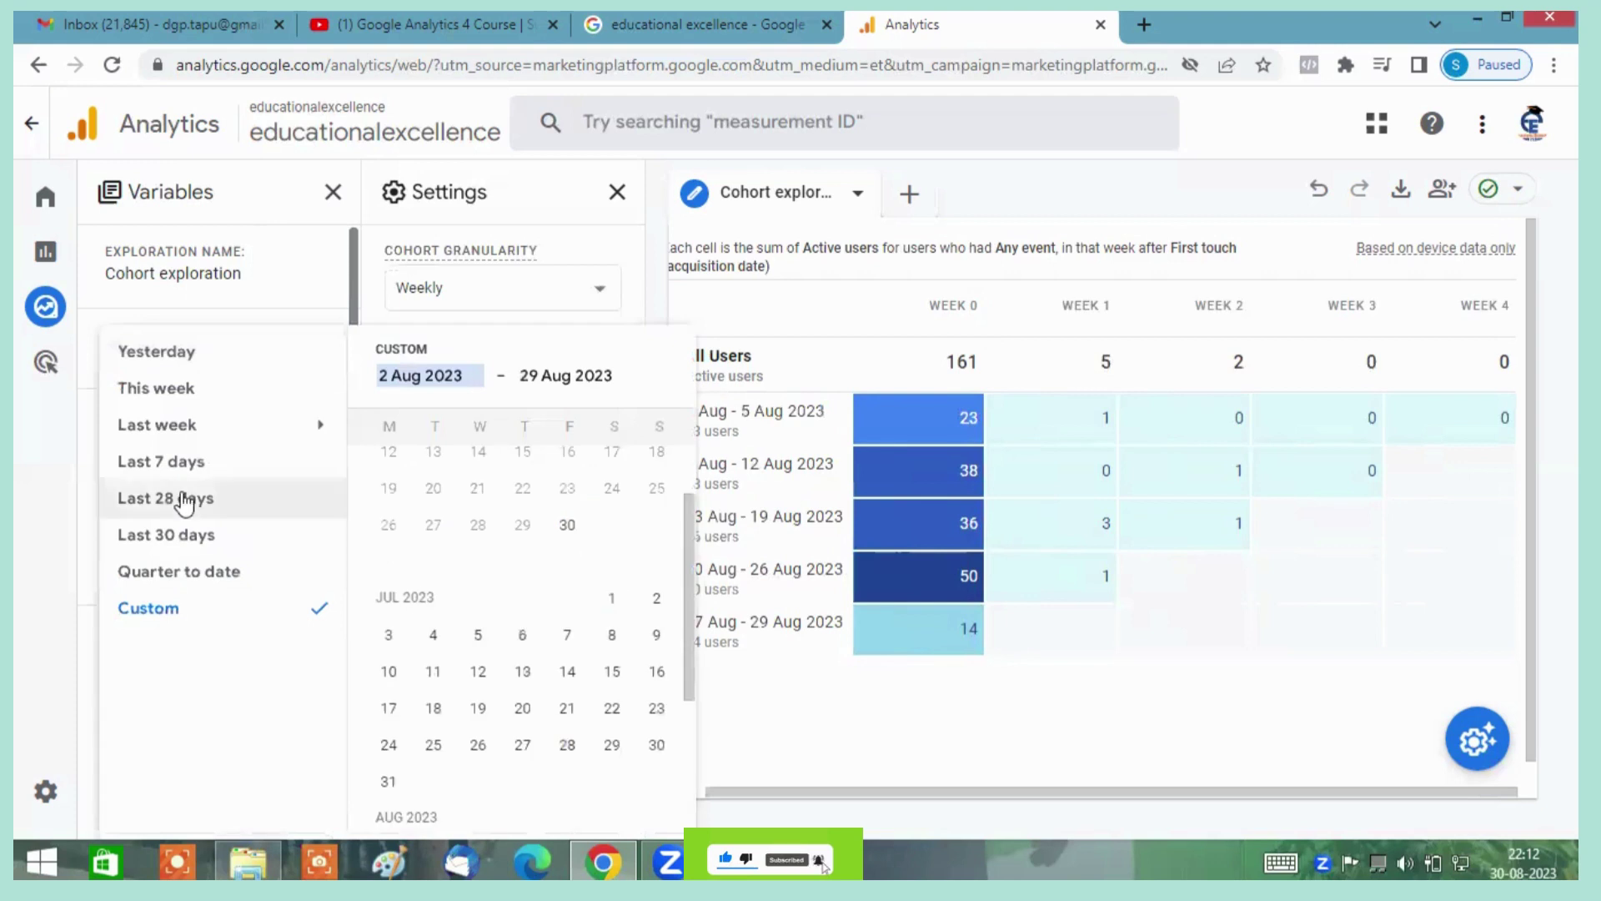
left_click(867, 753)
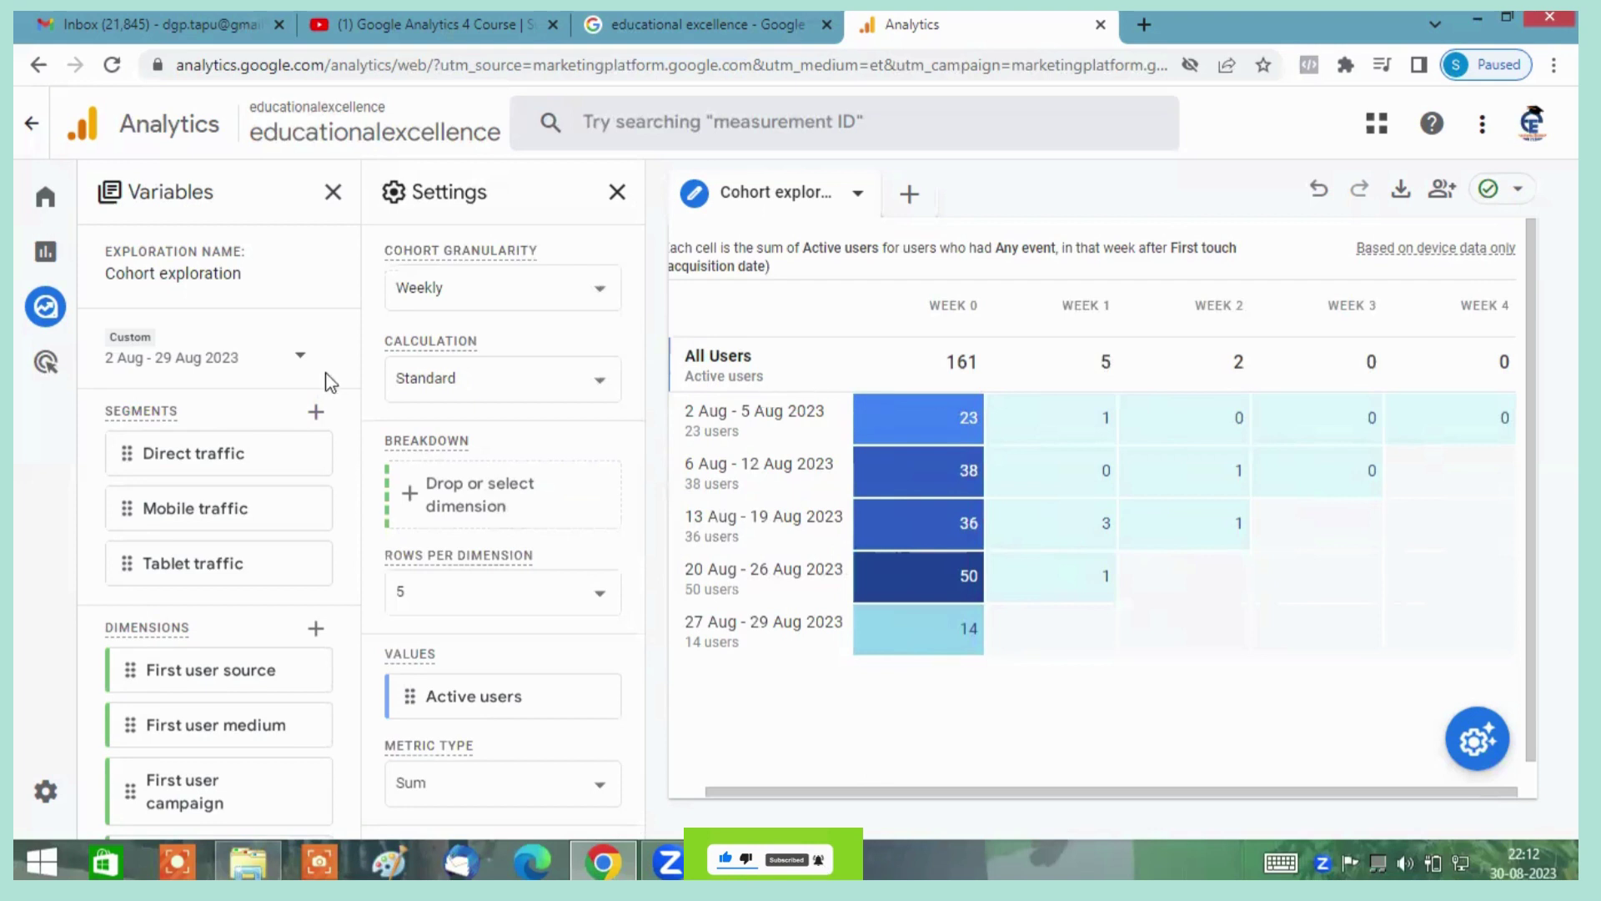
mouse_move(914, 413)
mouse_move(1112, 403)
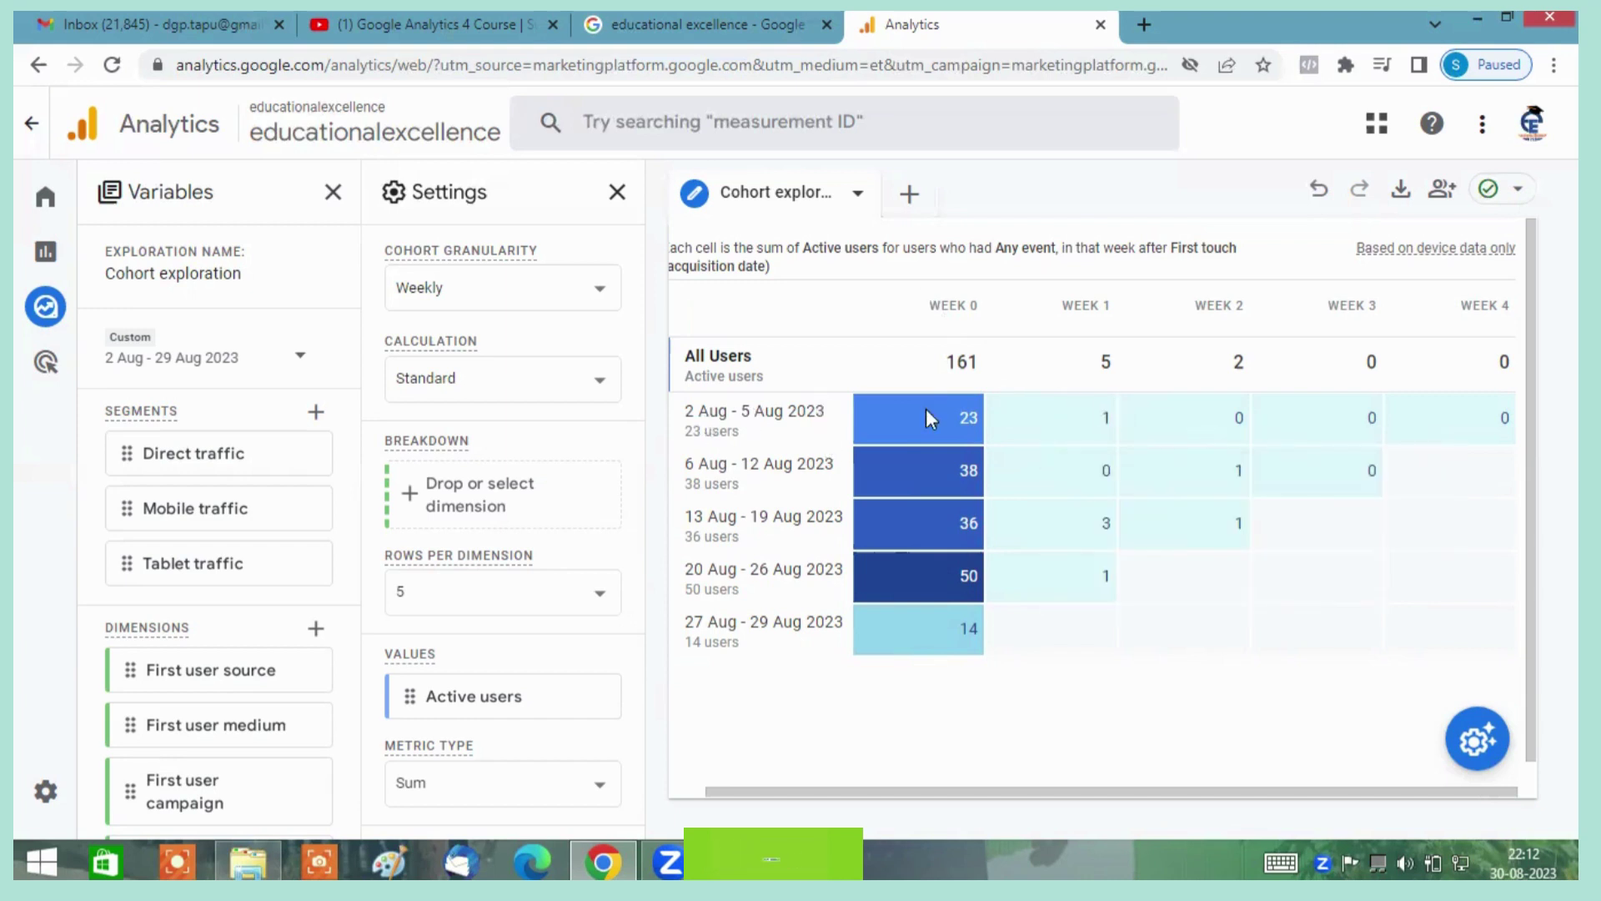
Step: Examine the active users of the 2 Aug - 5 Aug 2023 cohort from week 0 through week 4
mouse_move(933, 408)
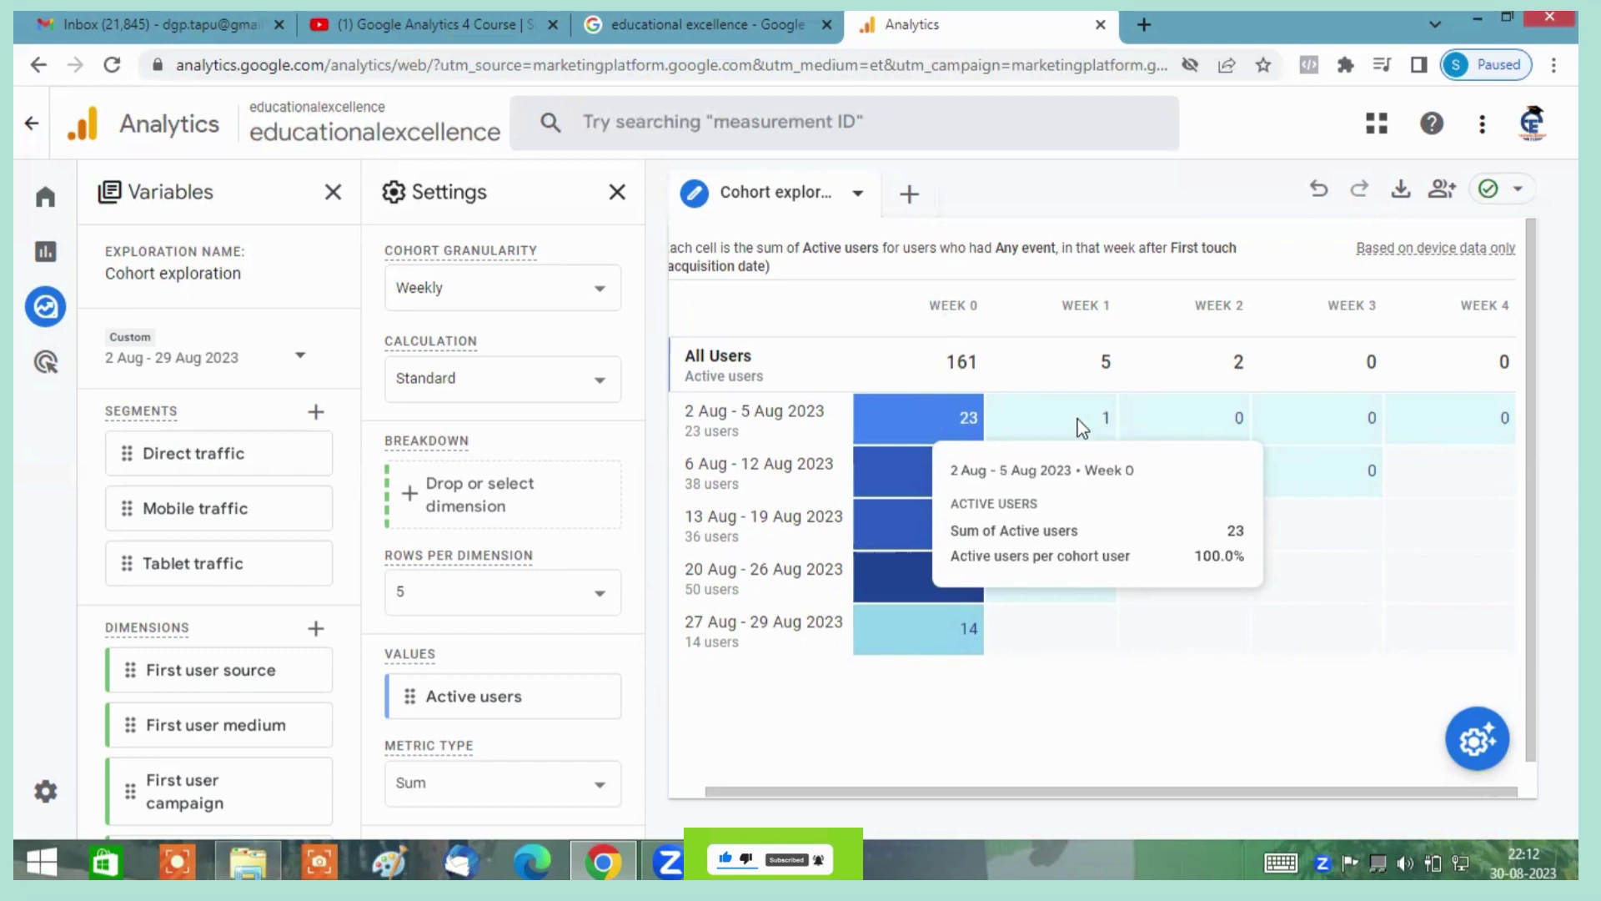
mouse_move(1077, 419)
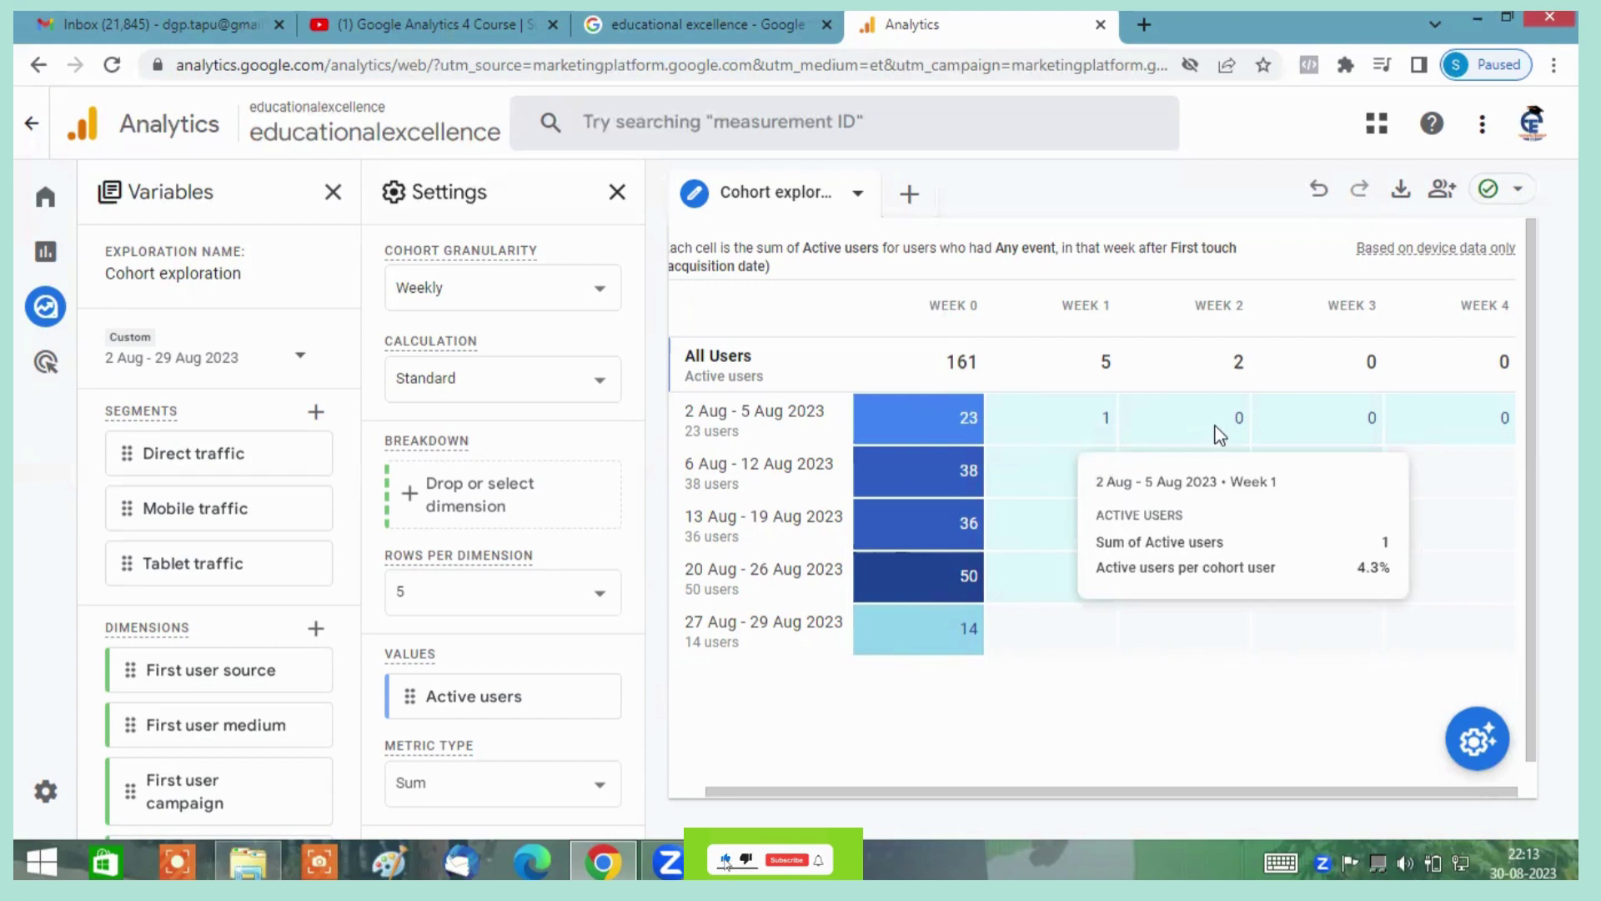
mouse_move(1219, 433)
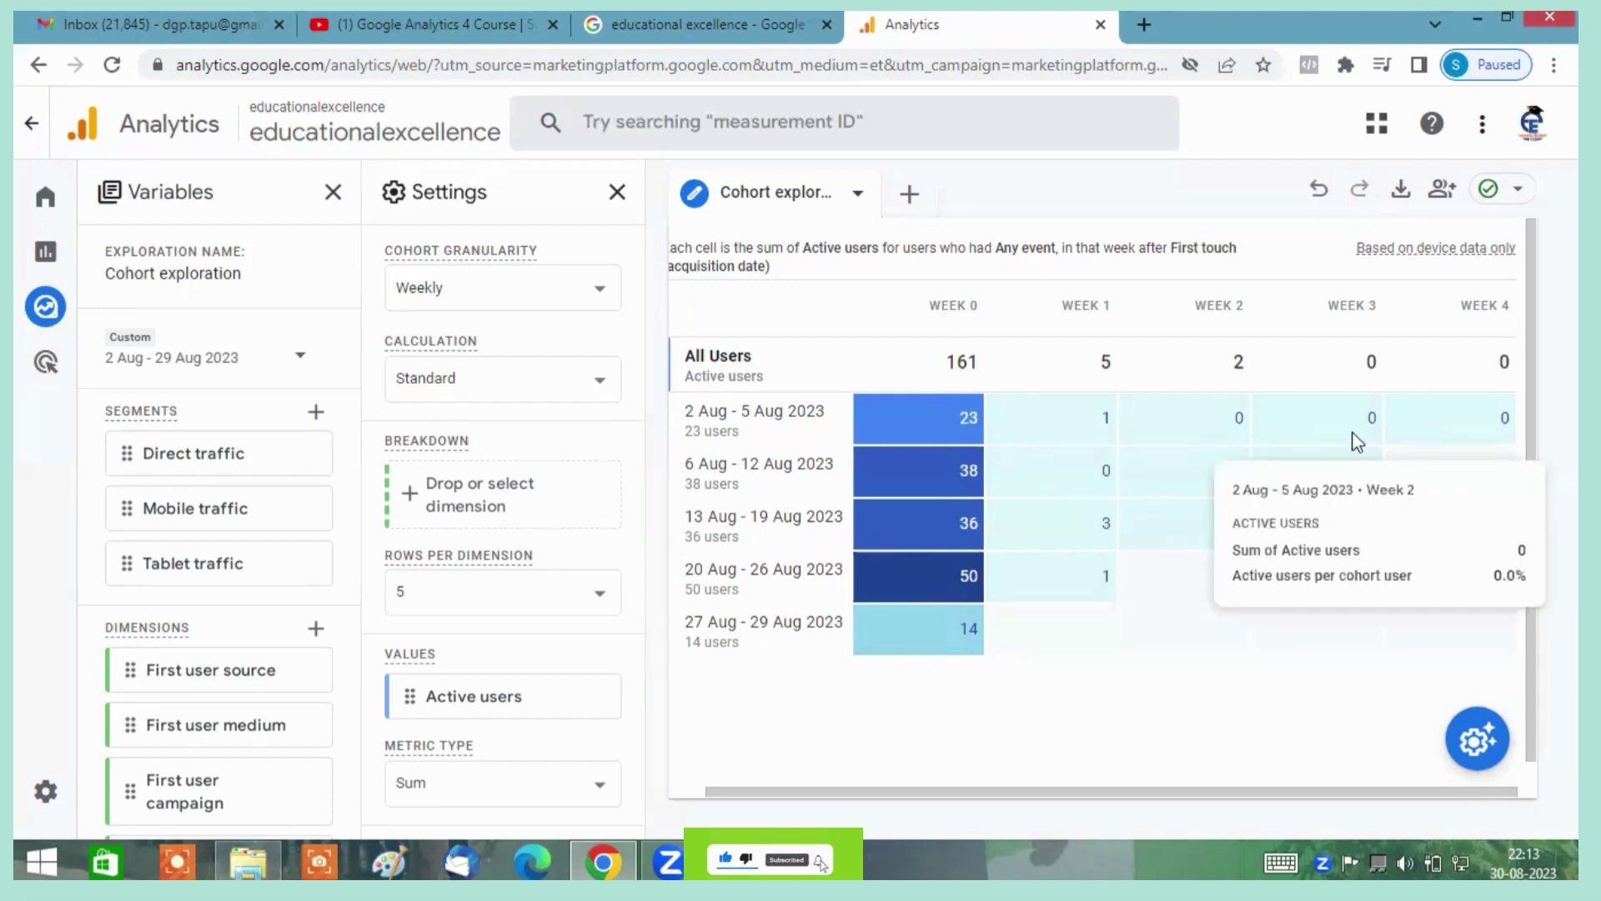
mouse_move(1359, 430)
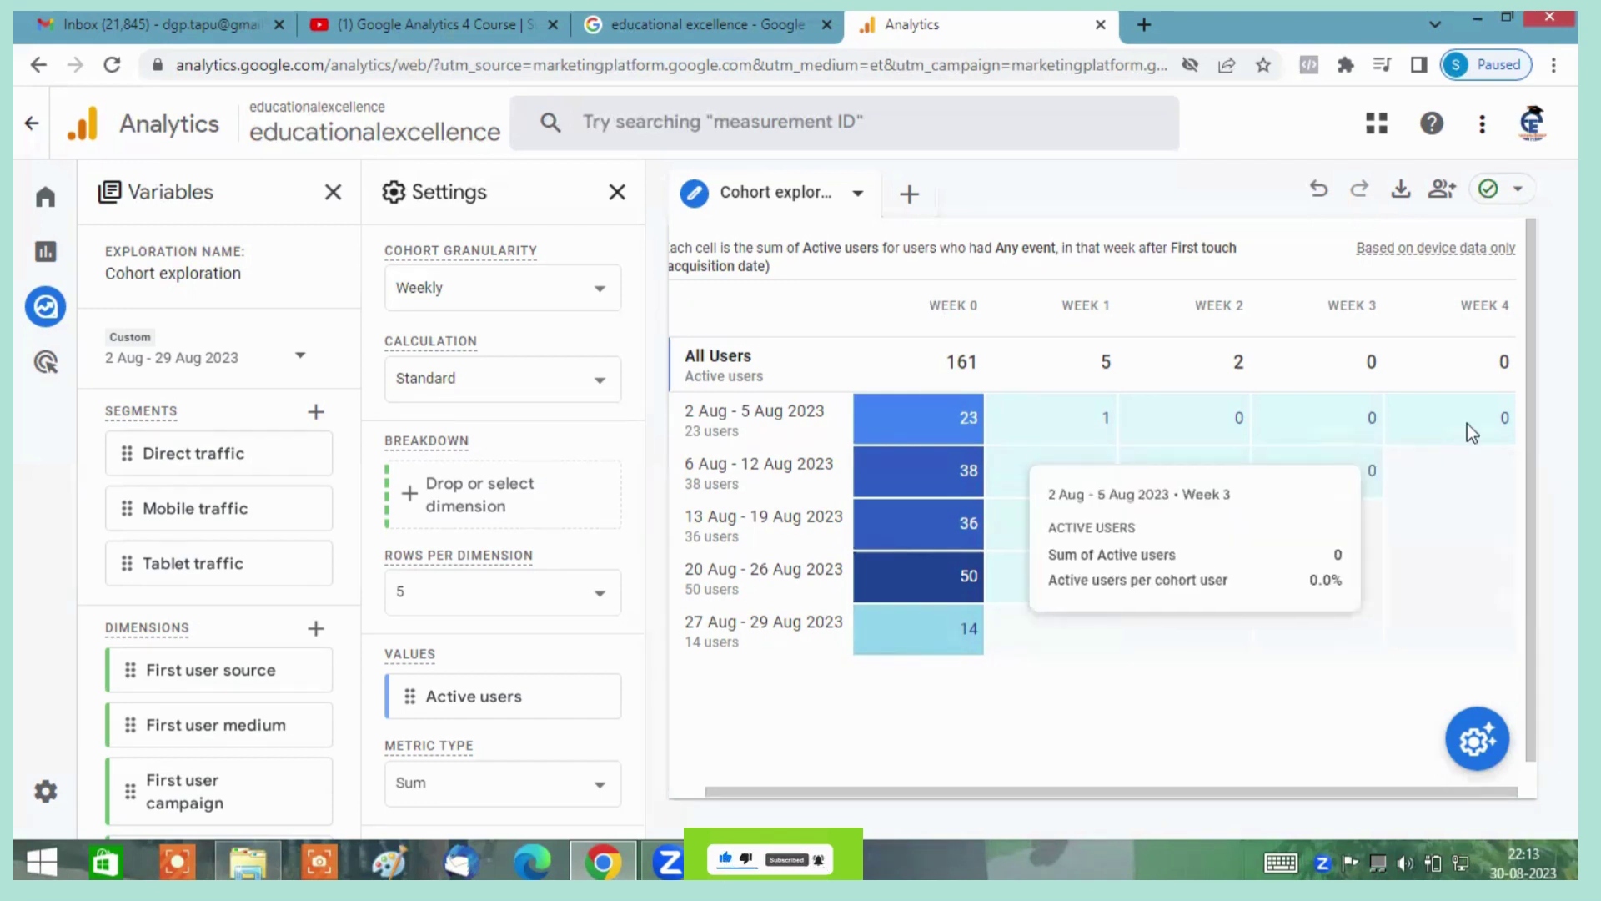
mouse_move(1483, 442)
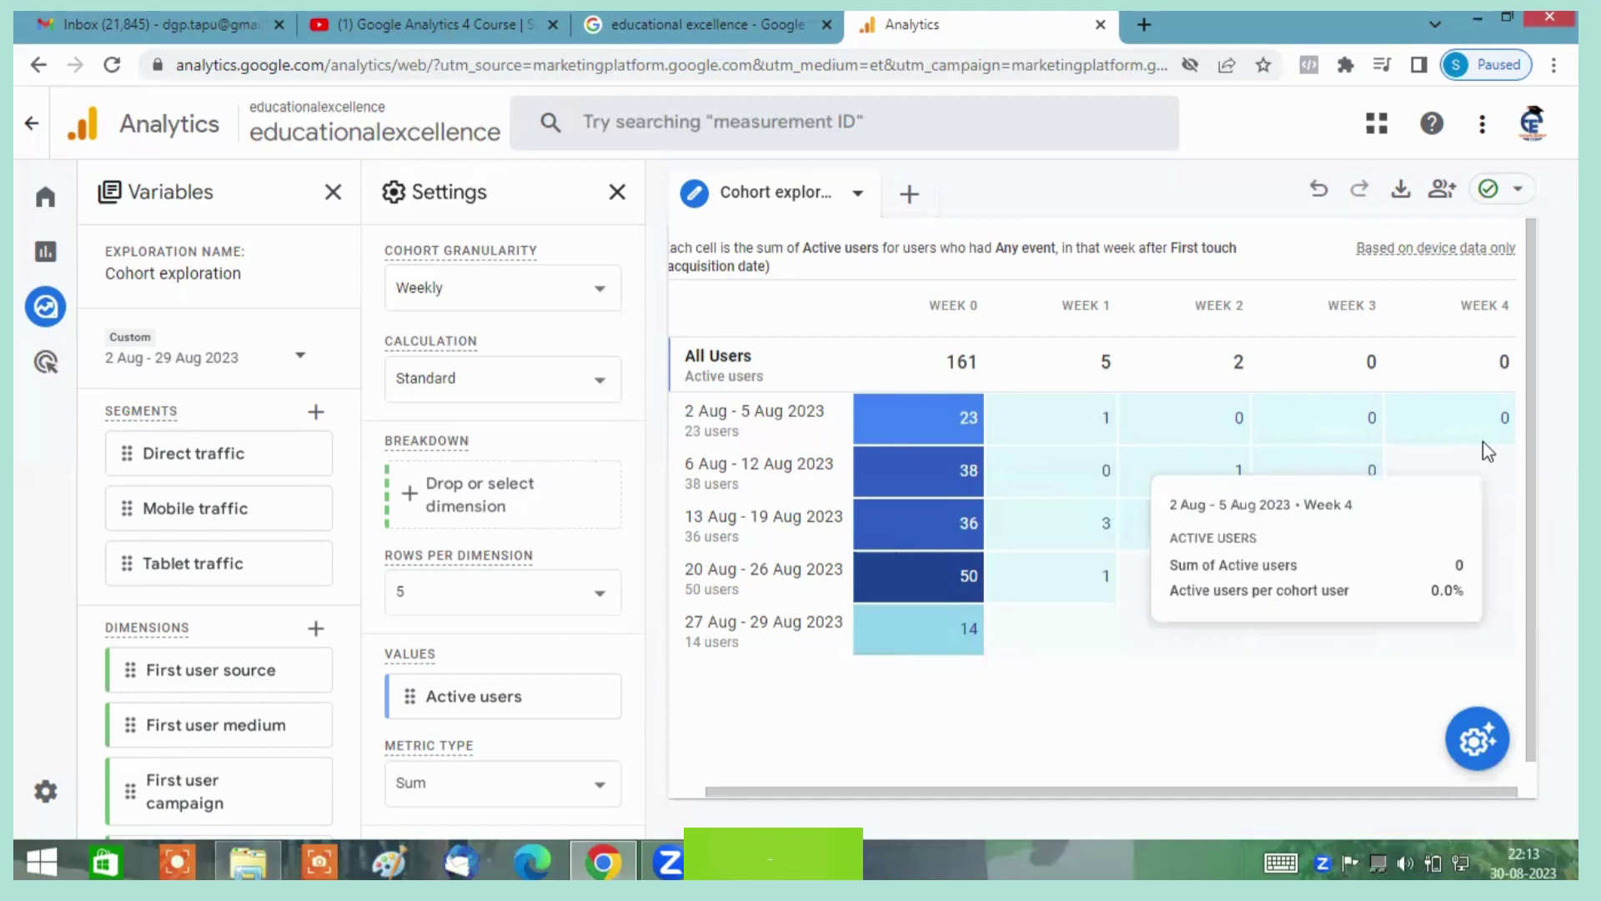
Step: Compare the All Users totals for each week with the 2 Aug - 5 Aug 2023 cohort's active users
double_click(993, 362)
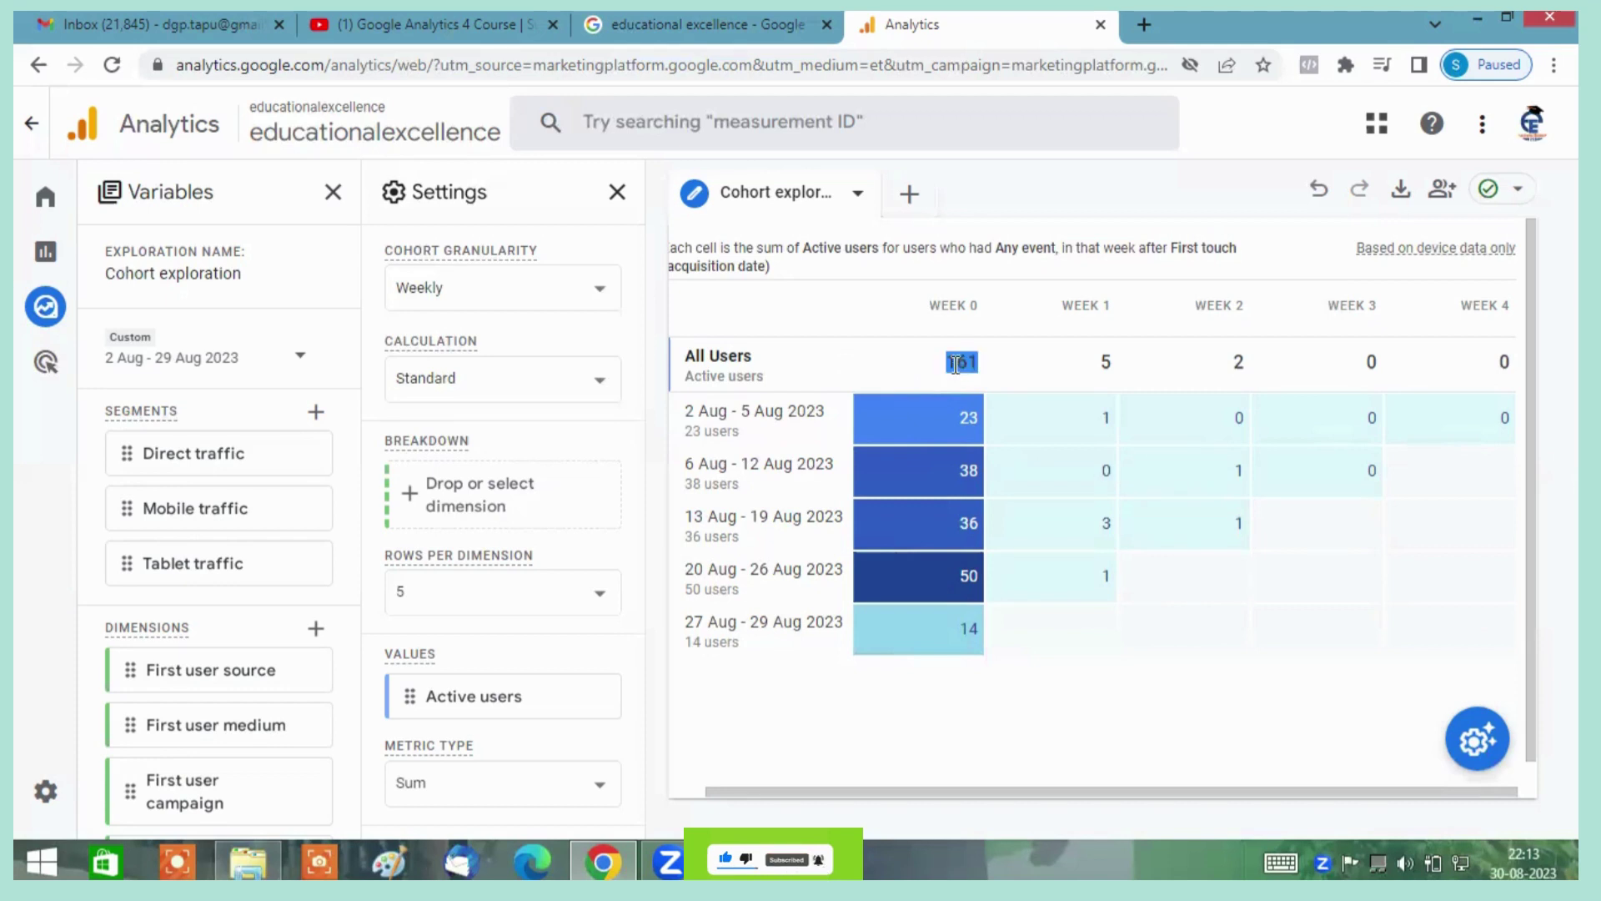
left_click(956, 363)
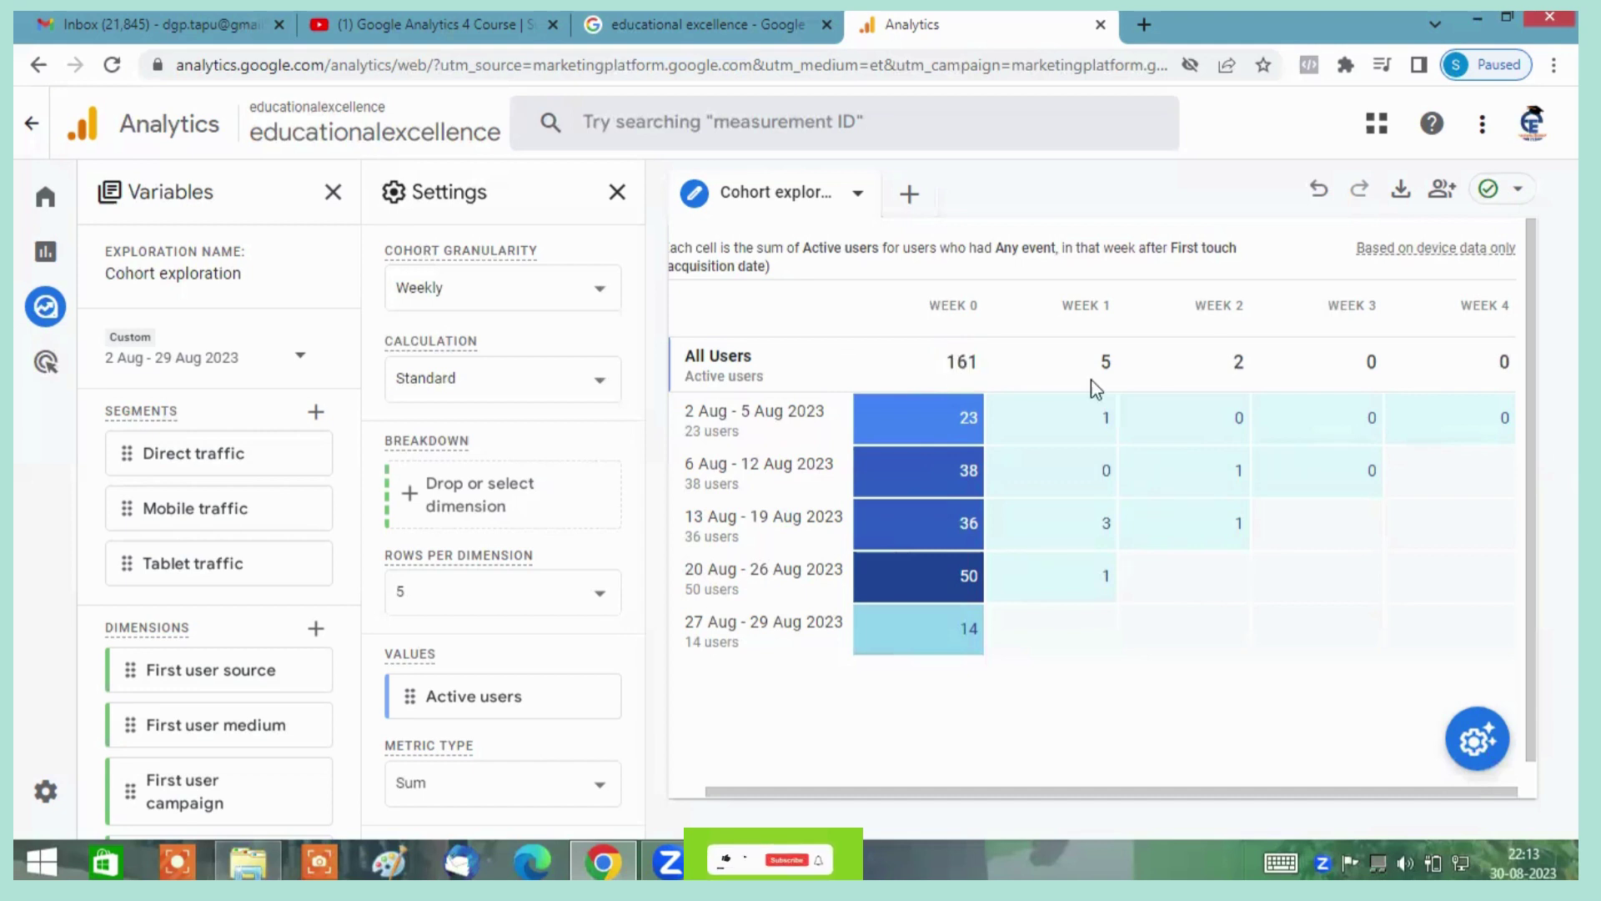
double_click(1150, 361)
double_click(1268, 370)
left_click(1165, 350)
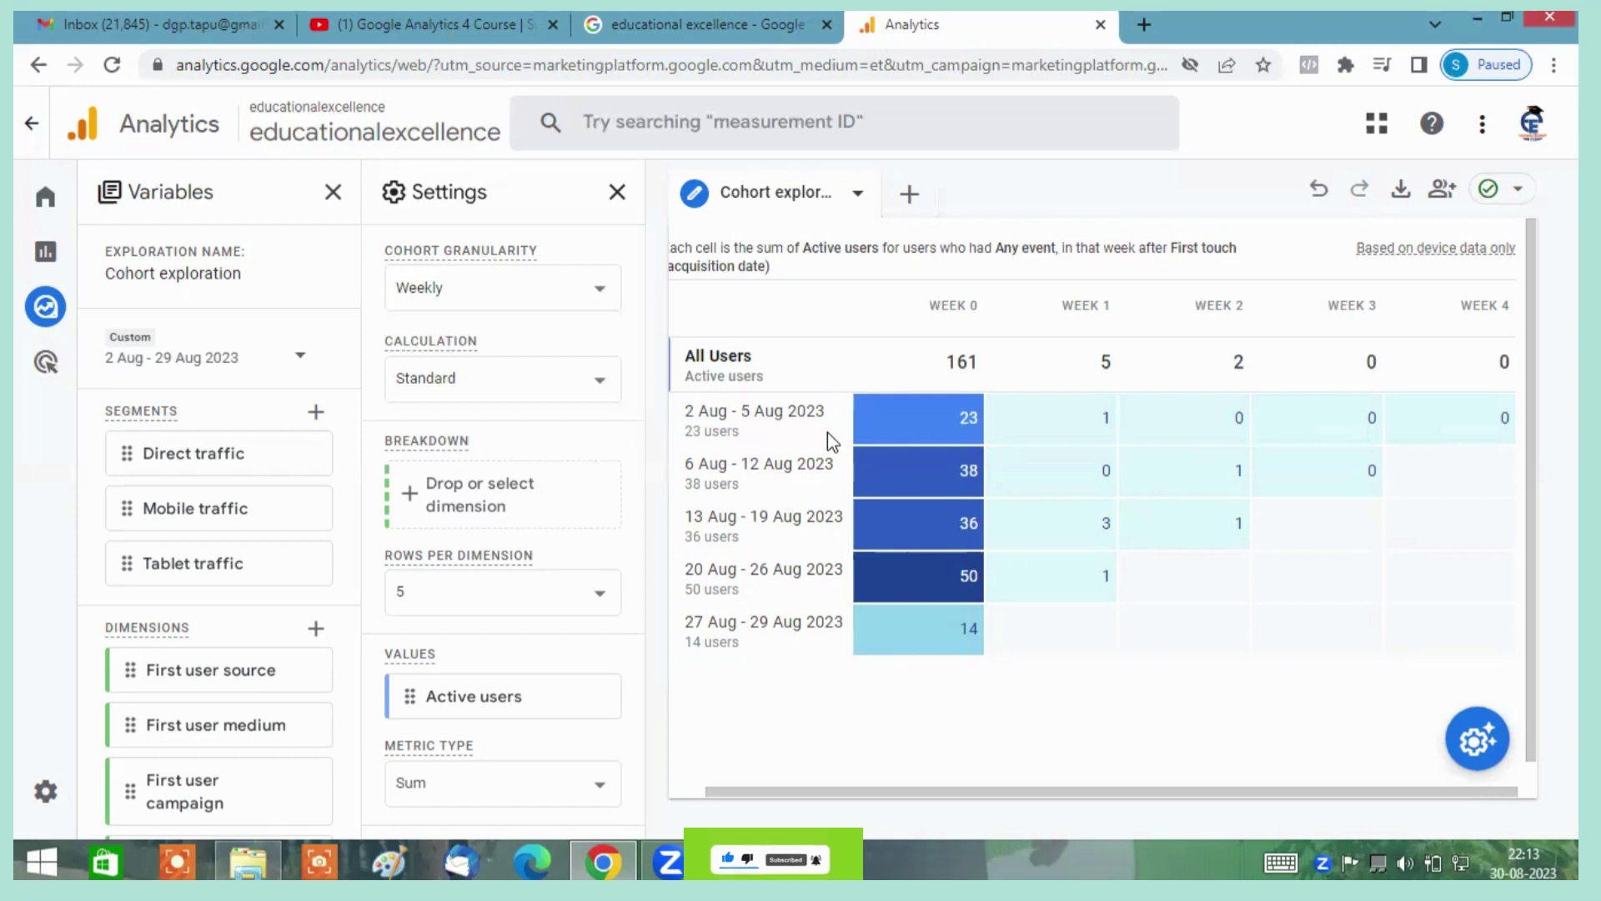
mouse_move(887, 449)
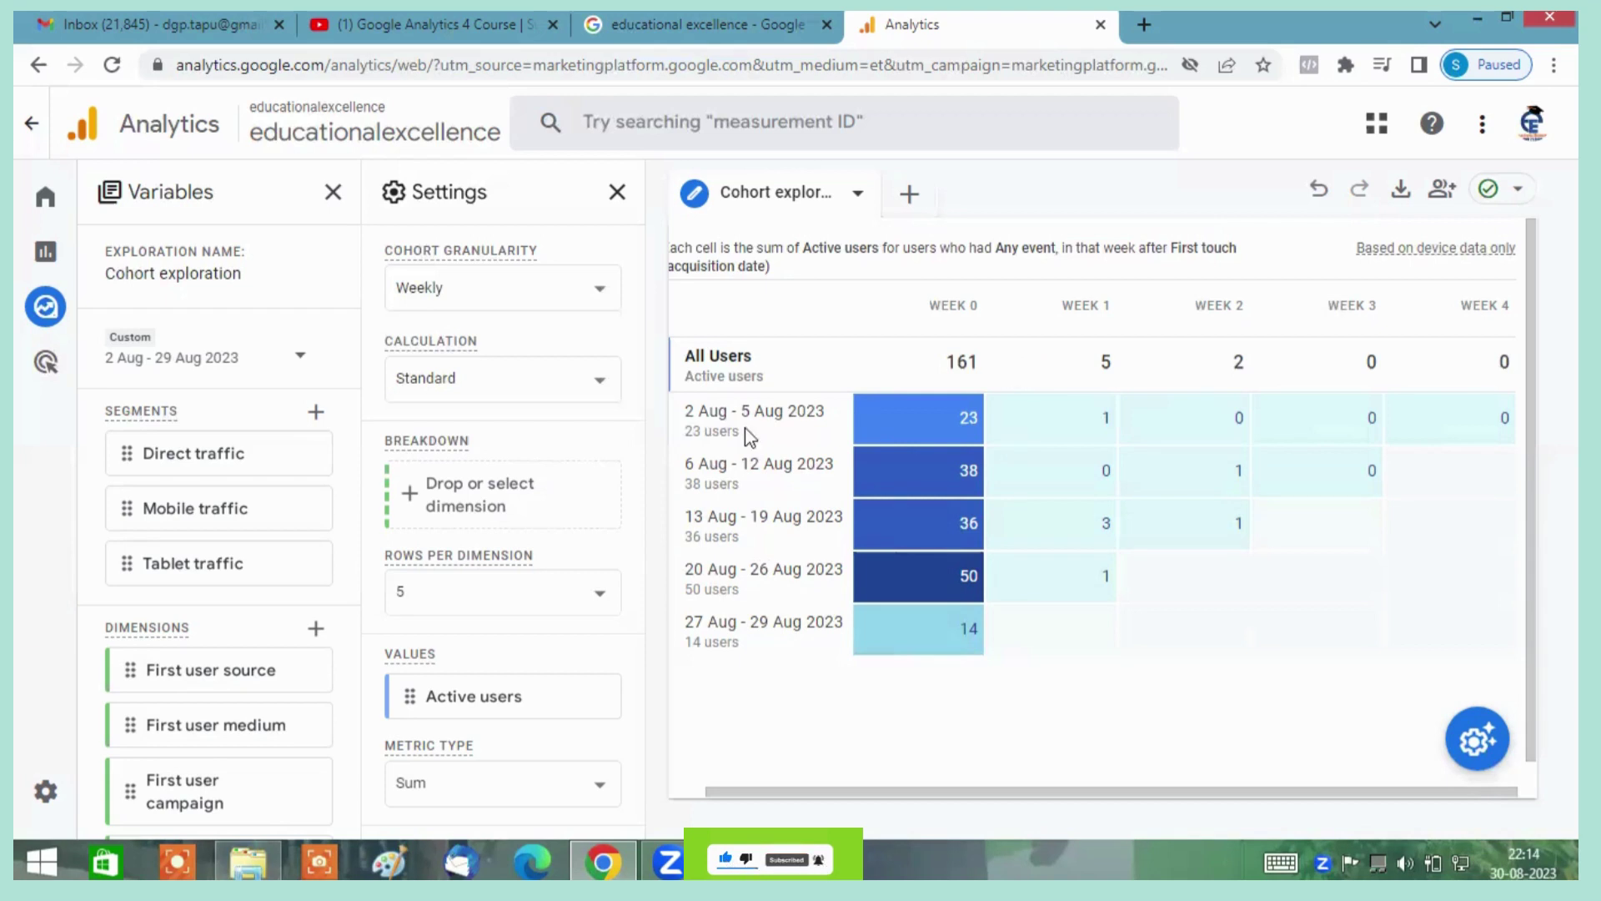
mouse_move(942, 413)
mouse_move(1001, 421)
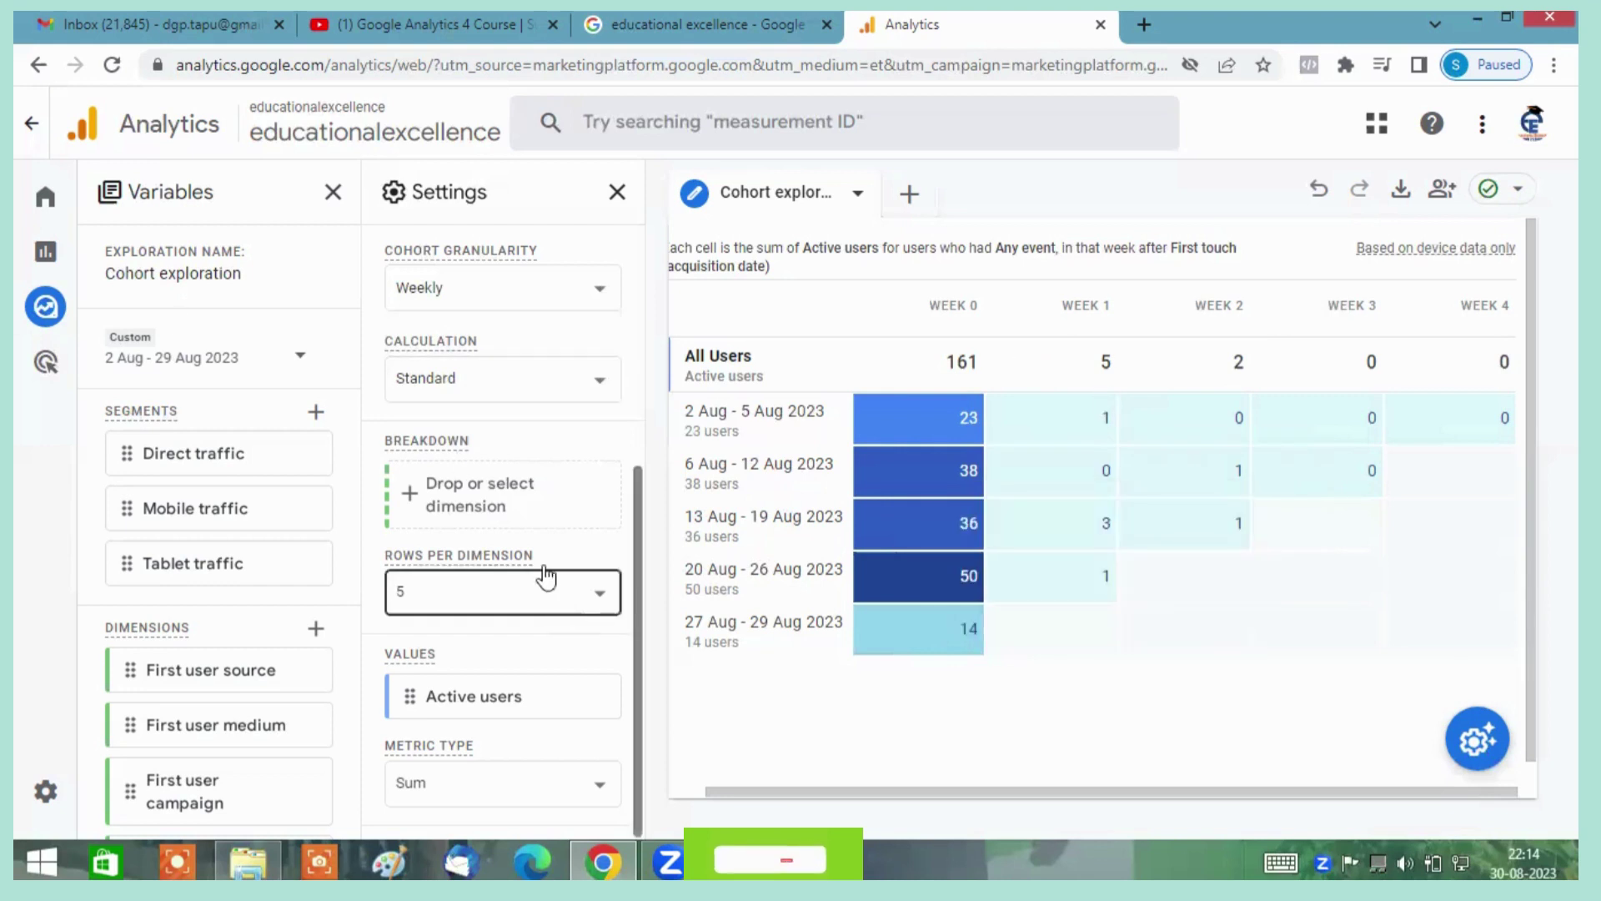
Step: Replace Active users with Event count as the cohort table's value
scroll(283, 647, "down", 4)
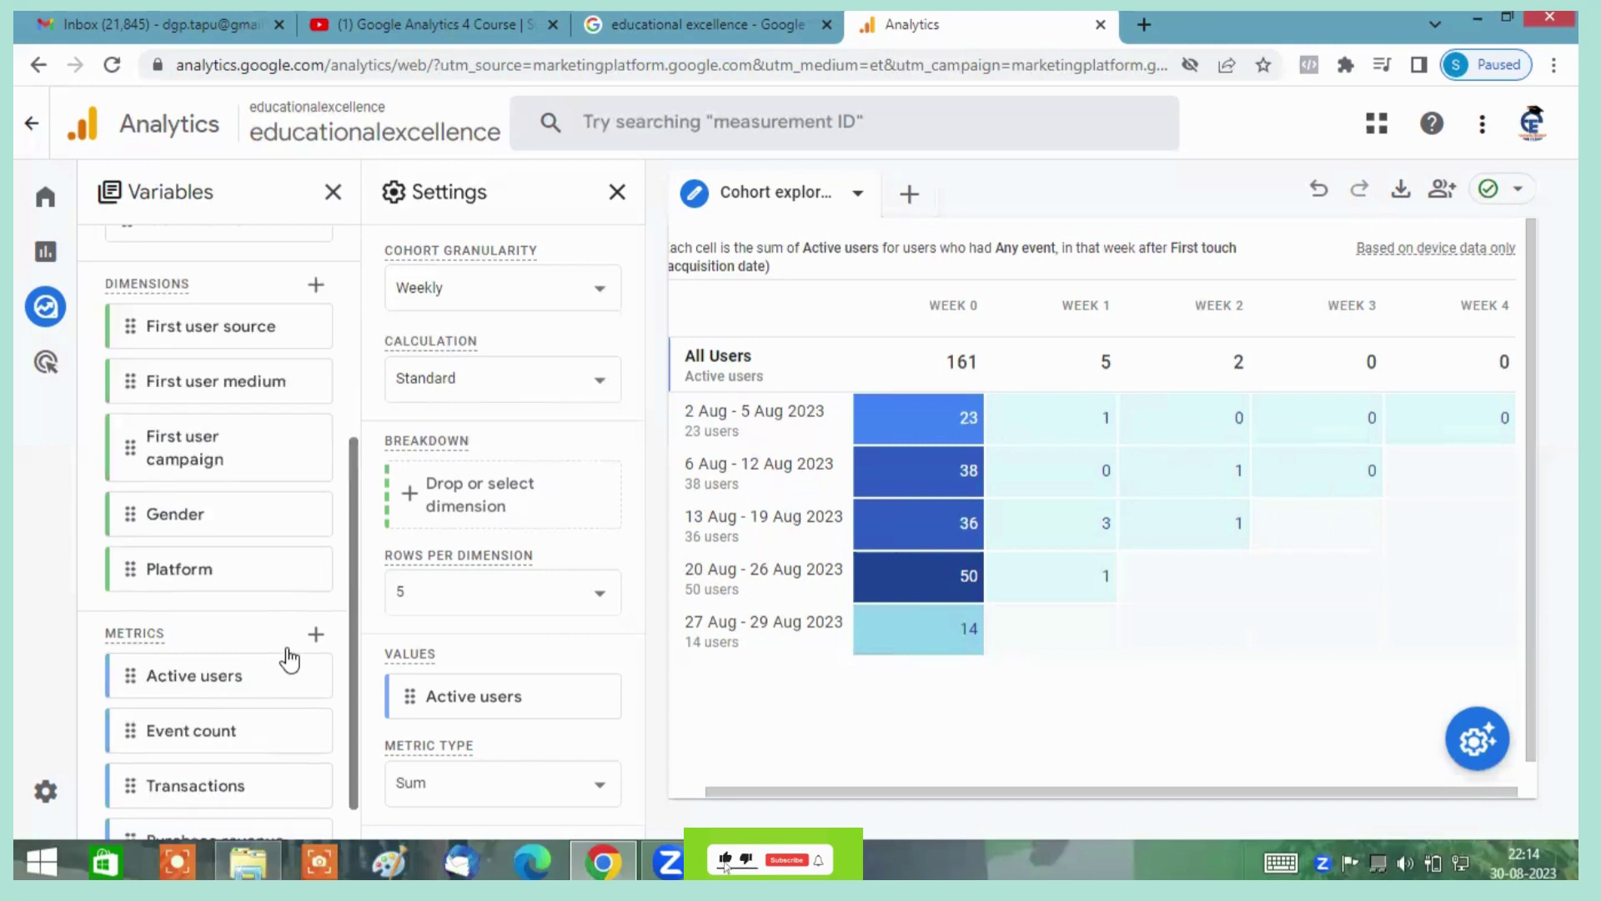
scroll(292, 654, "down", 1)
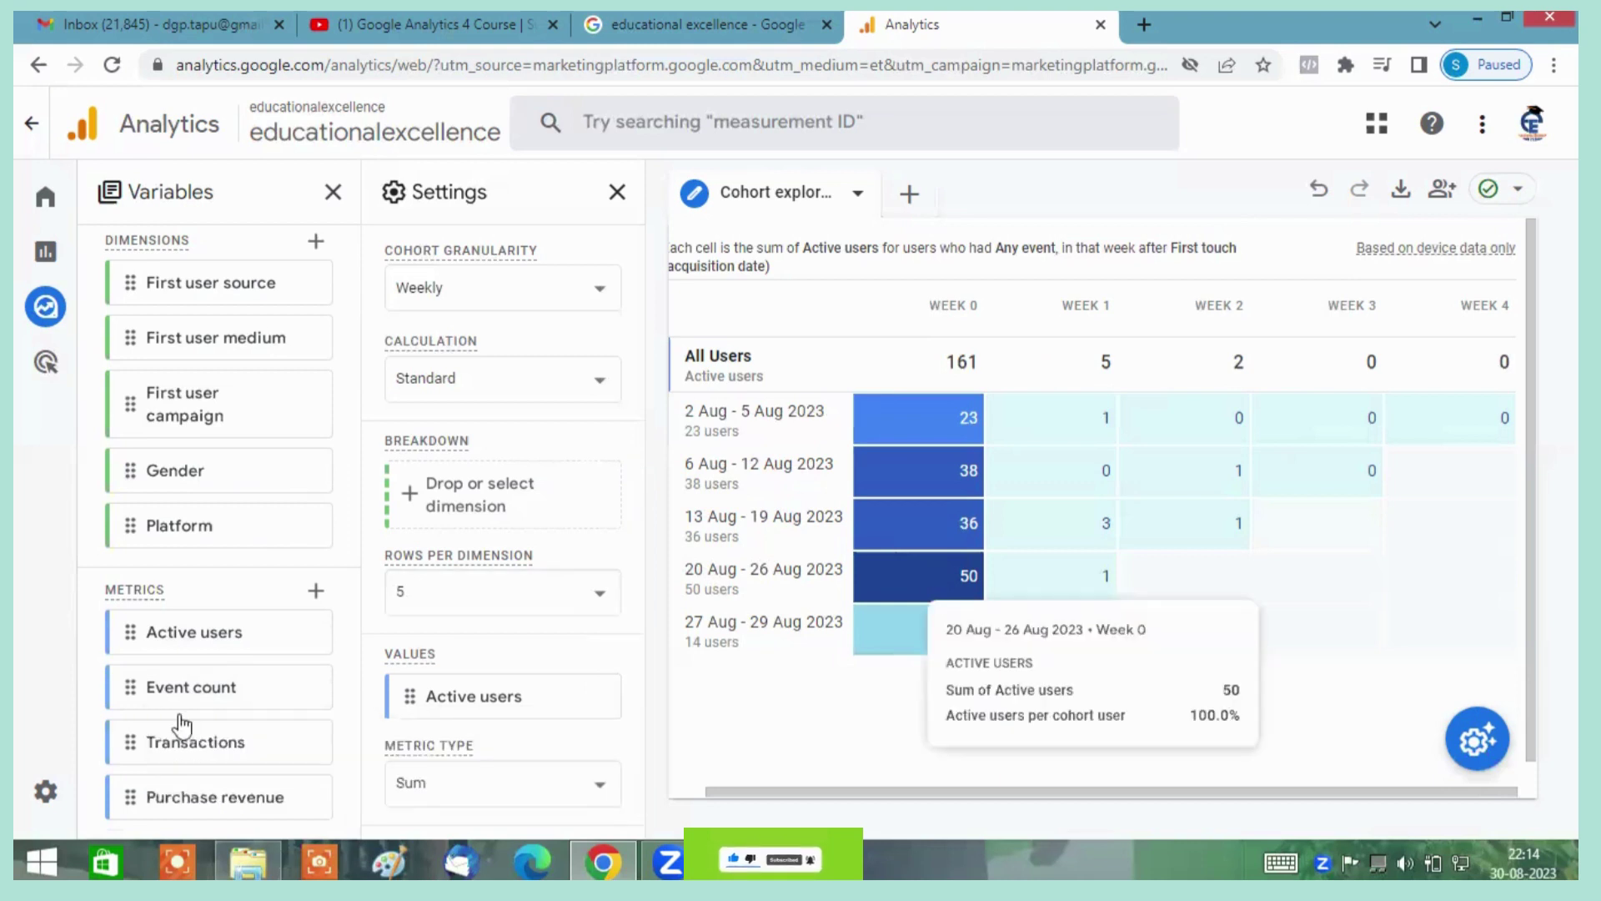
left_click_drag(186, 697, 568, 629)
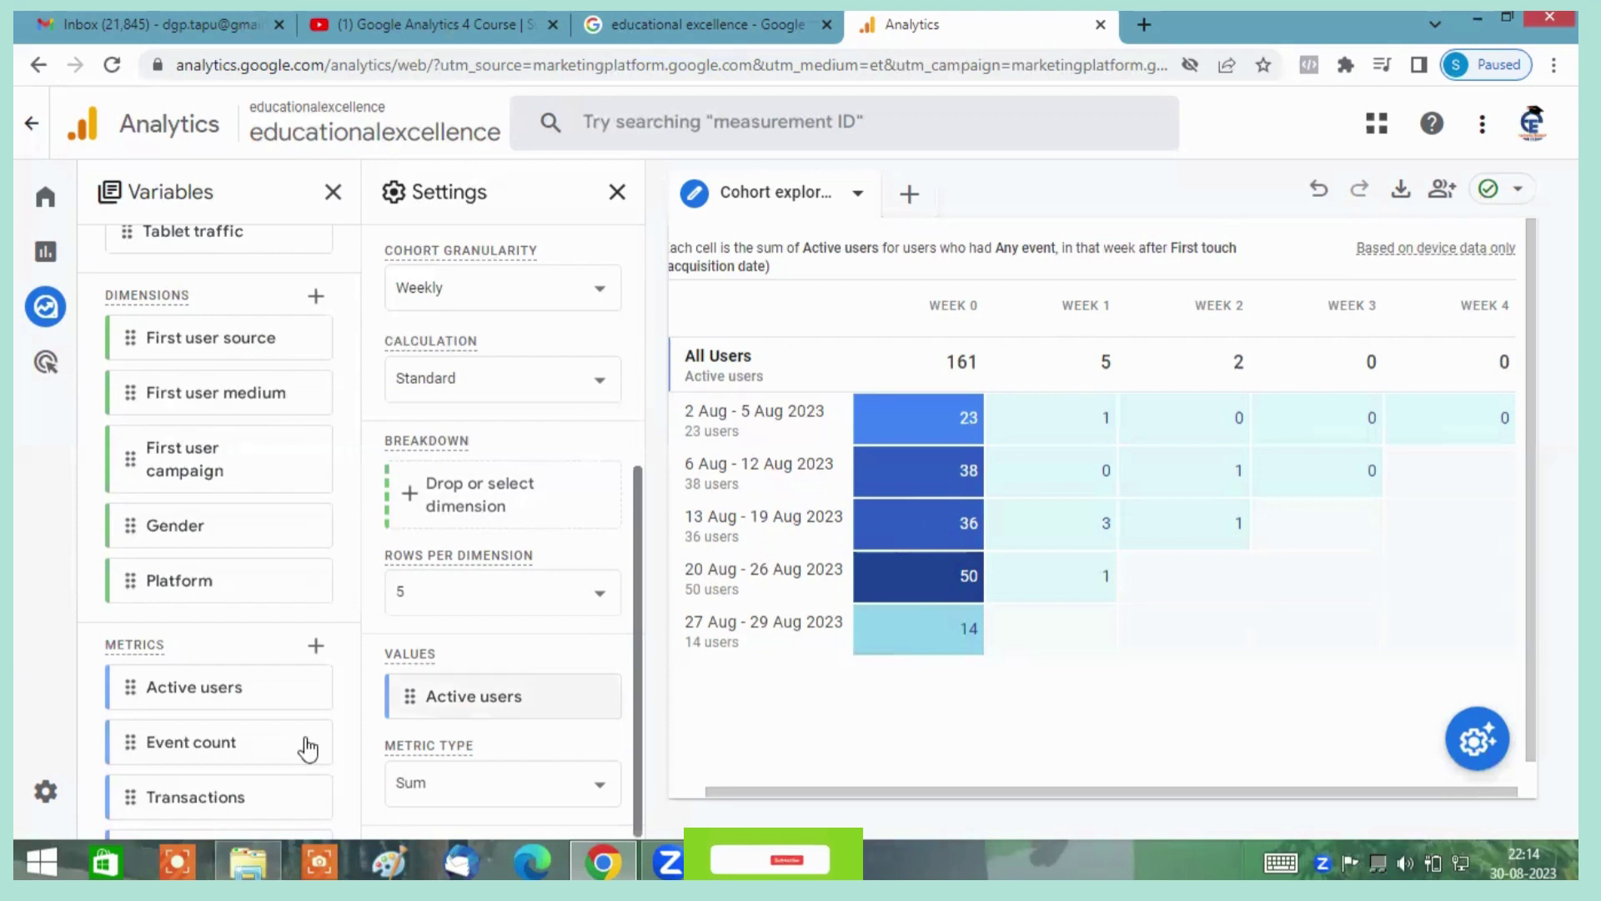
mouse_move(571, 694)
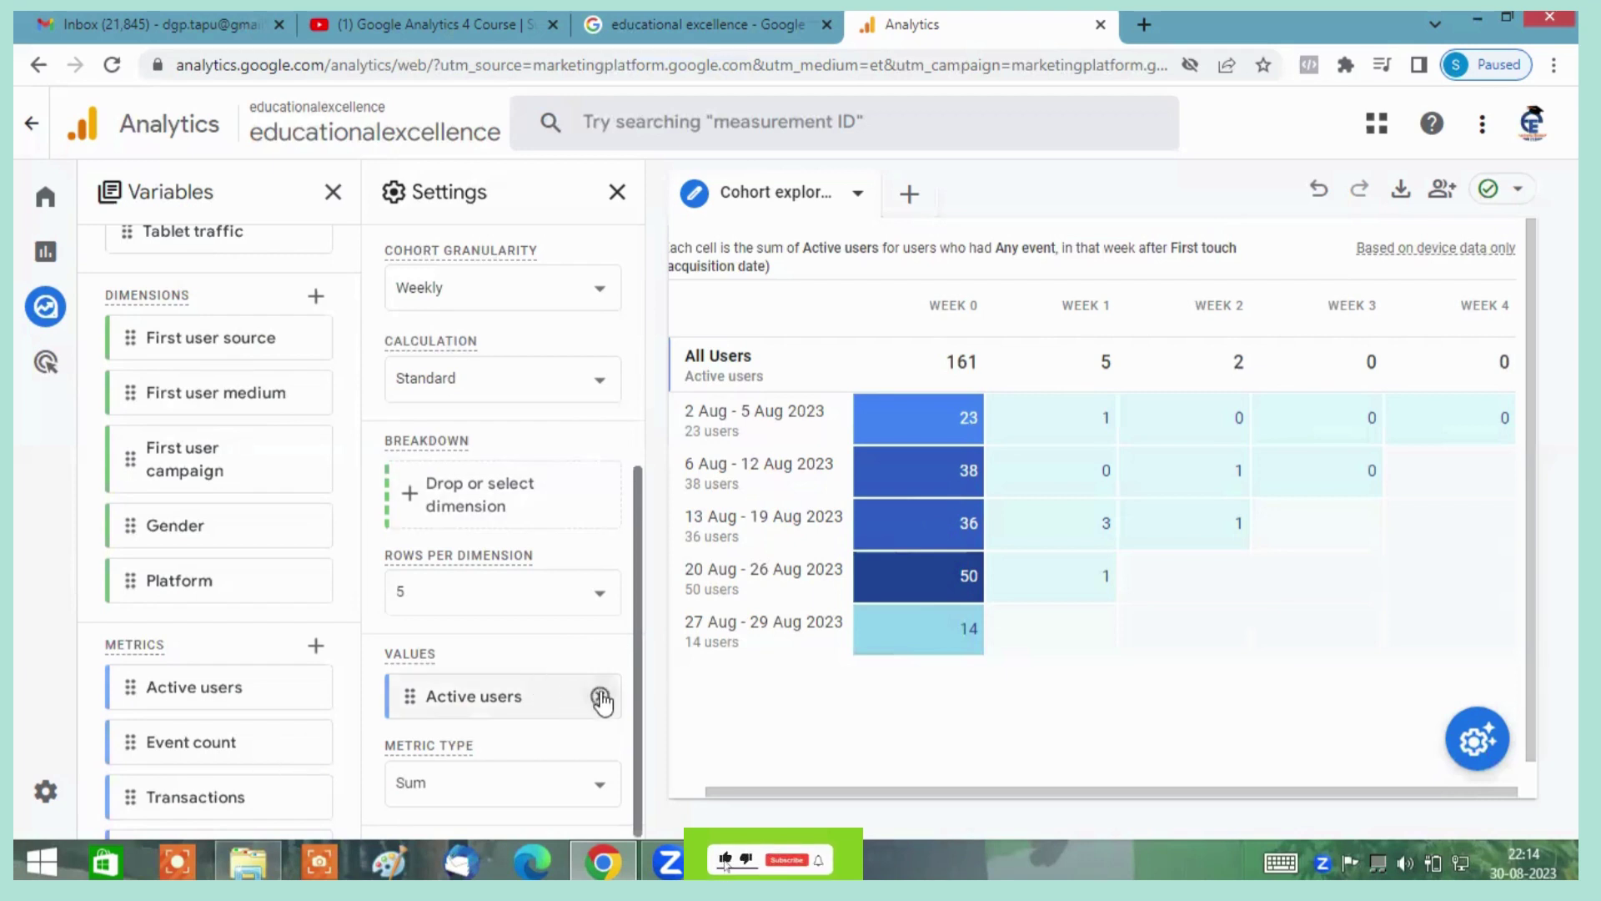
left_click(599, 695)
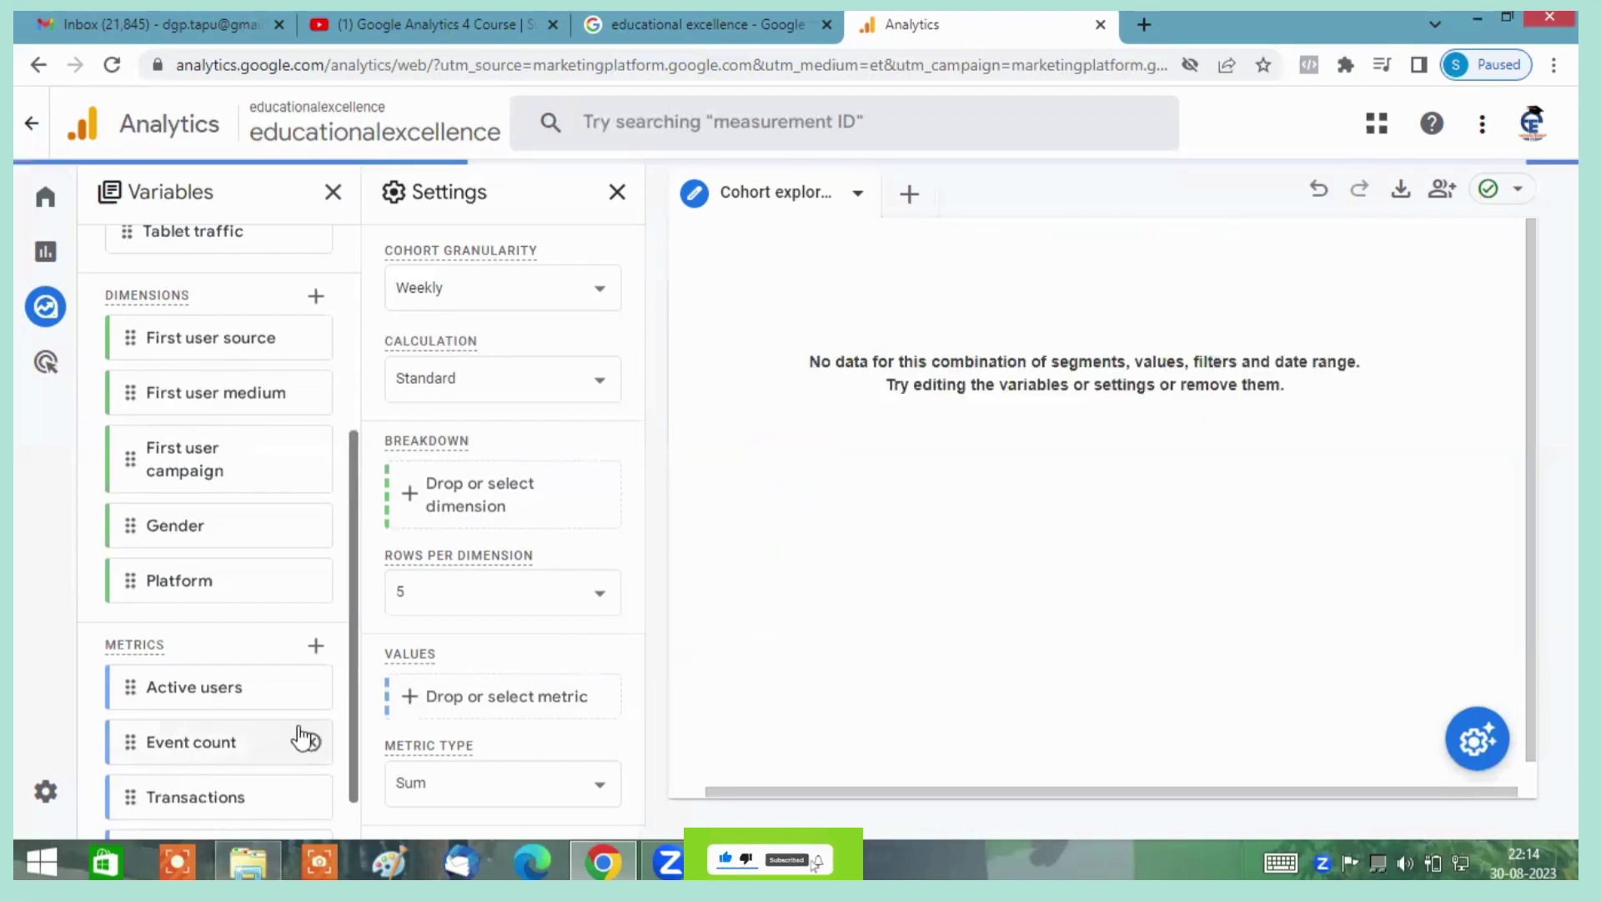
left_click_drag(483, 709, 463, 715)
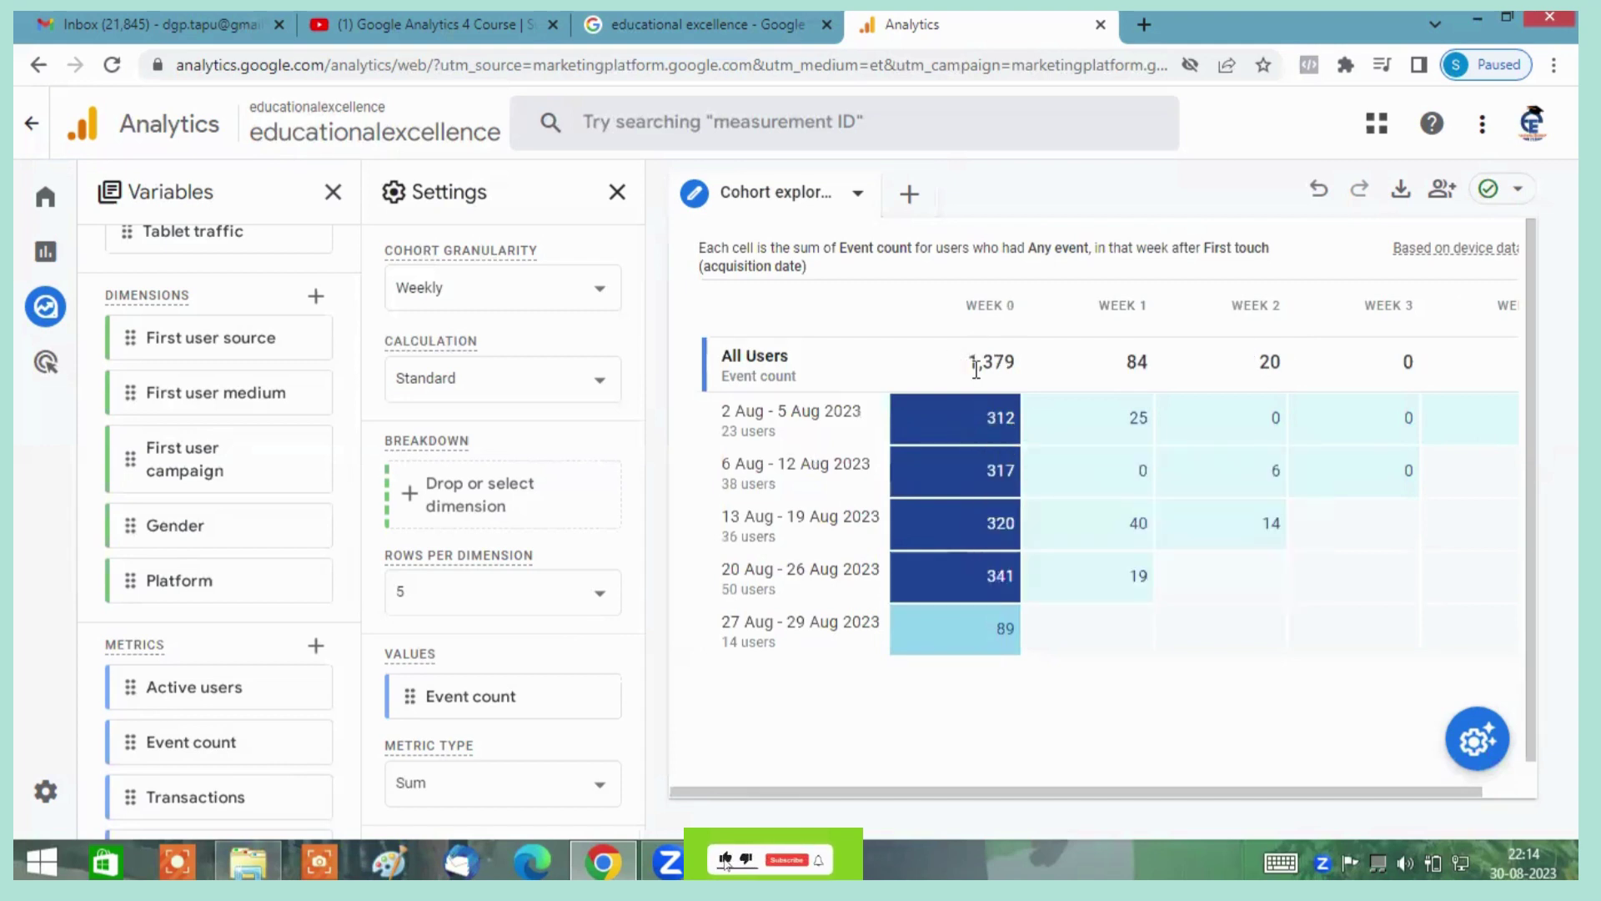
Step: Examine the All Users week 0 event count in the weekly cohort table
left_click_drag(1008, 364, 848, 359)
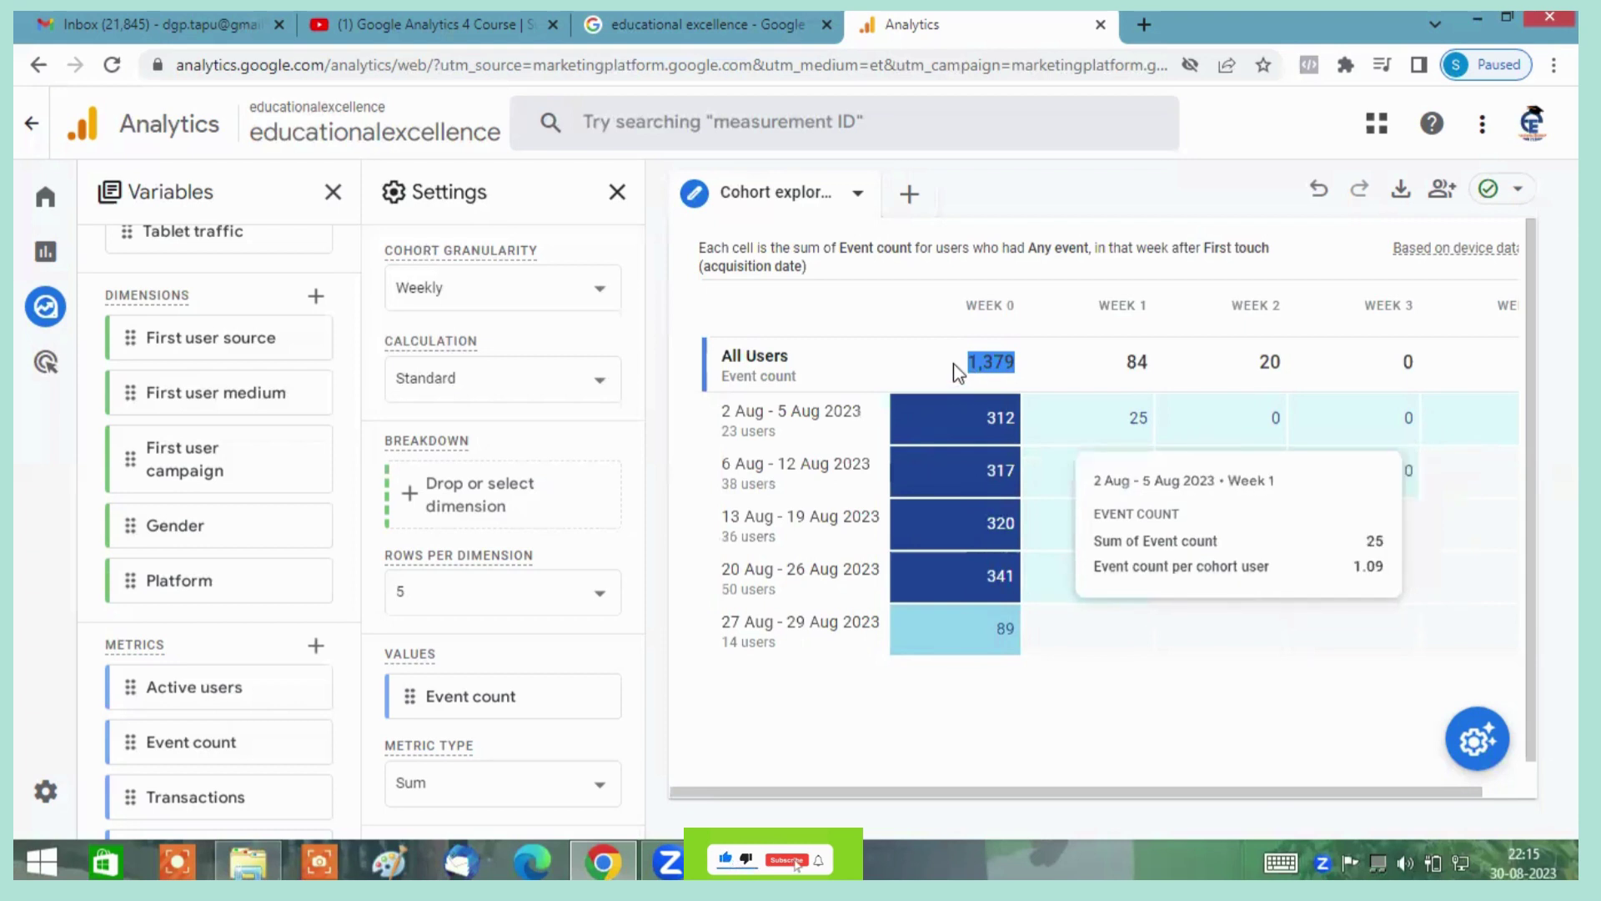
scroll(947, 382, "down", 1)
mouse_move(948, 382)
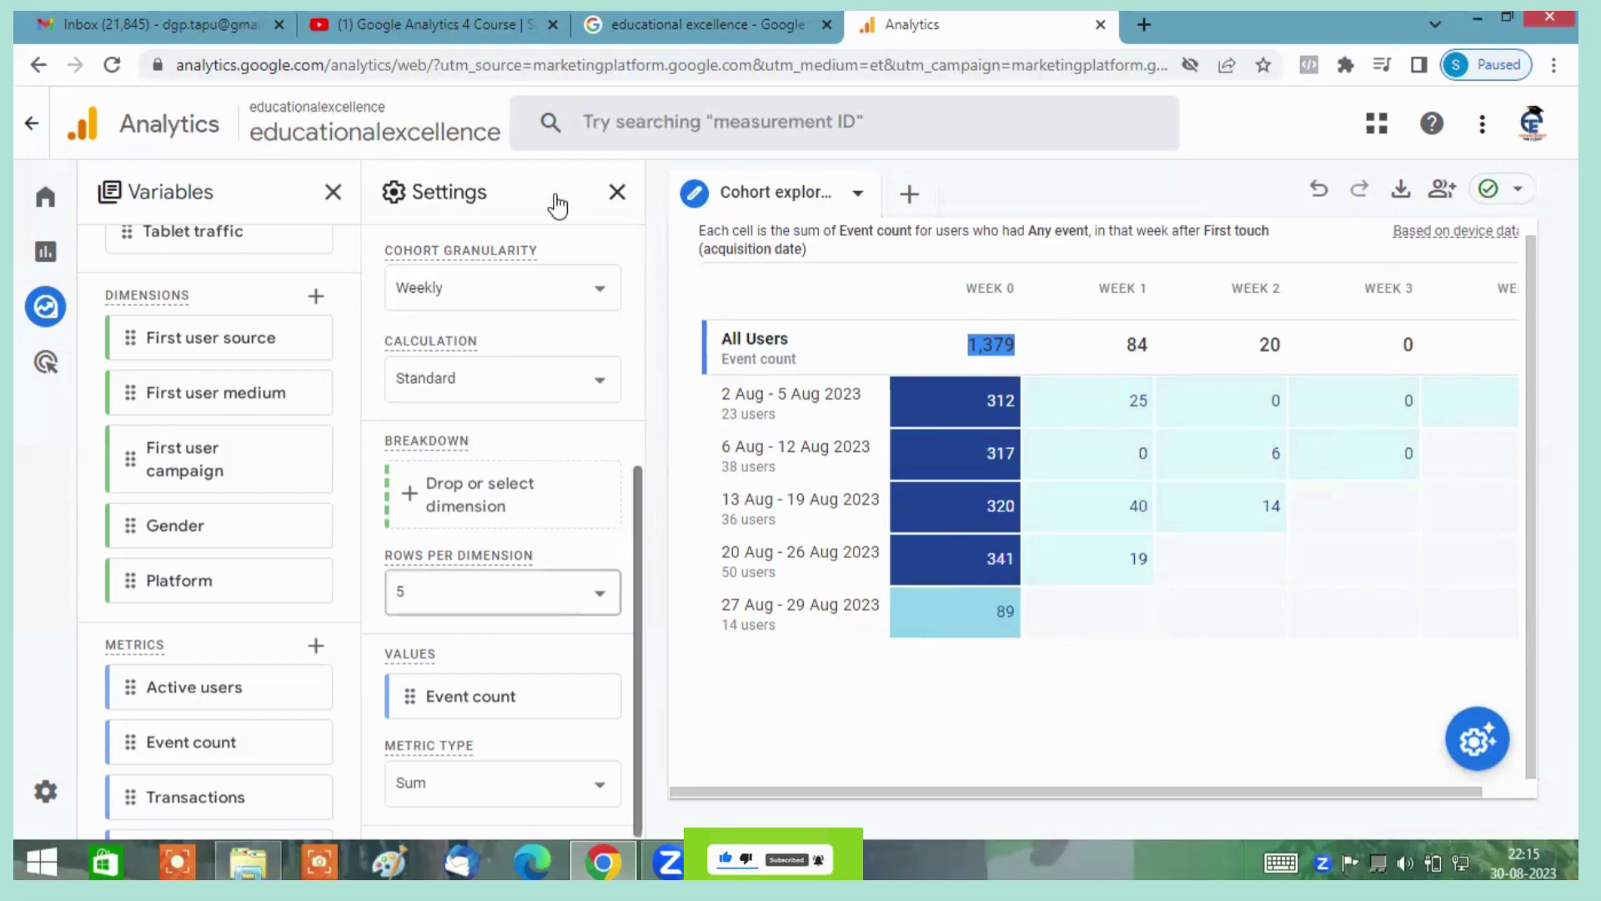
Step: Set the cohort granularity to Monthly and review the monthly event count
left_click(567, 292)
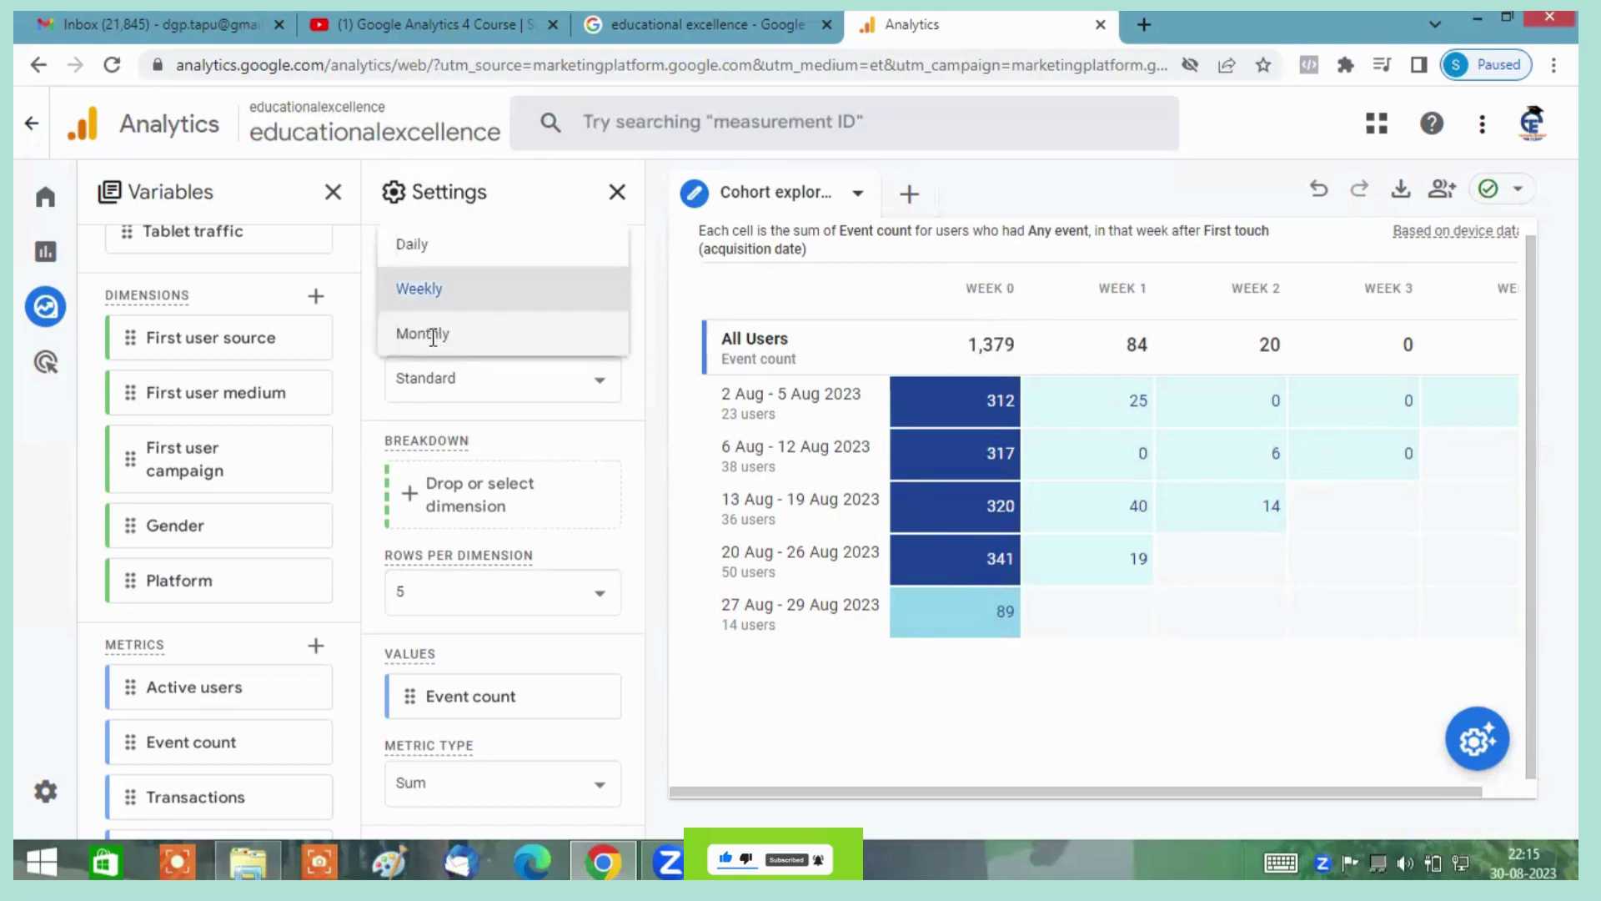
left_click(427, 331)
mouse_move(433, 338)
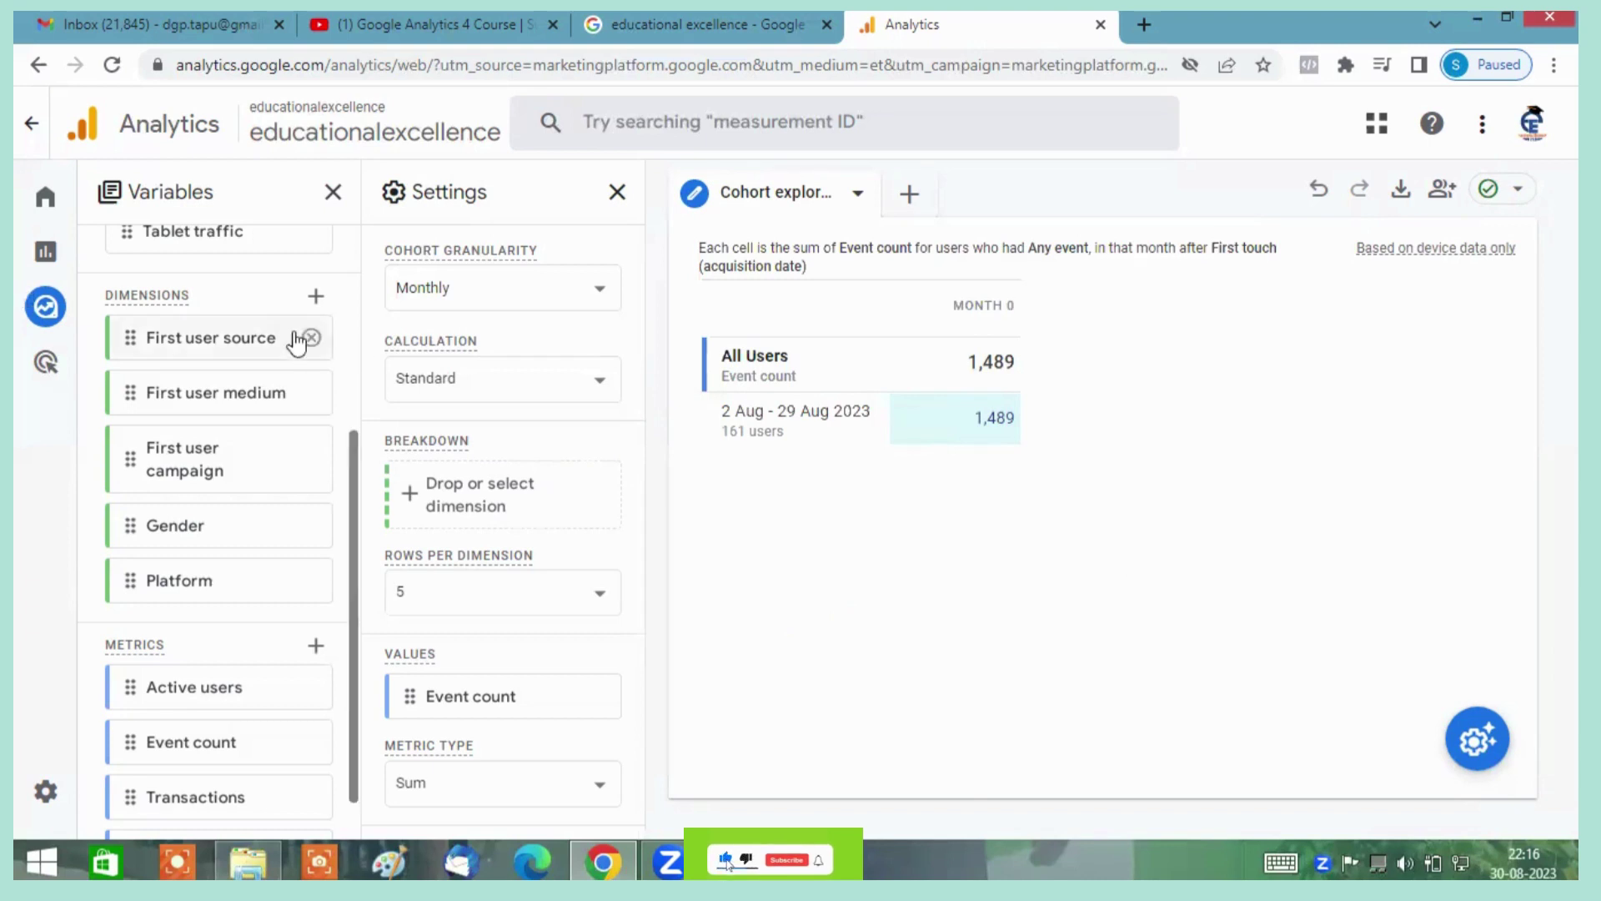
scroll(296, 342, "up", 3)
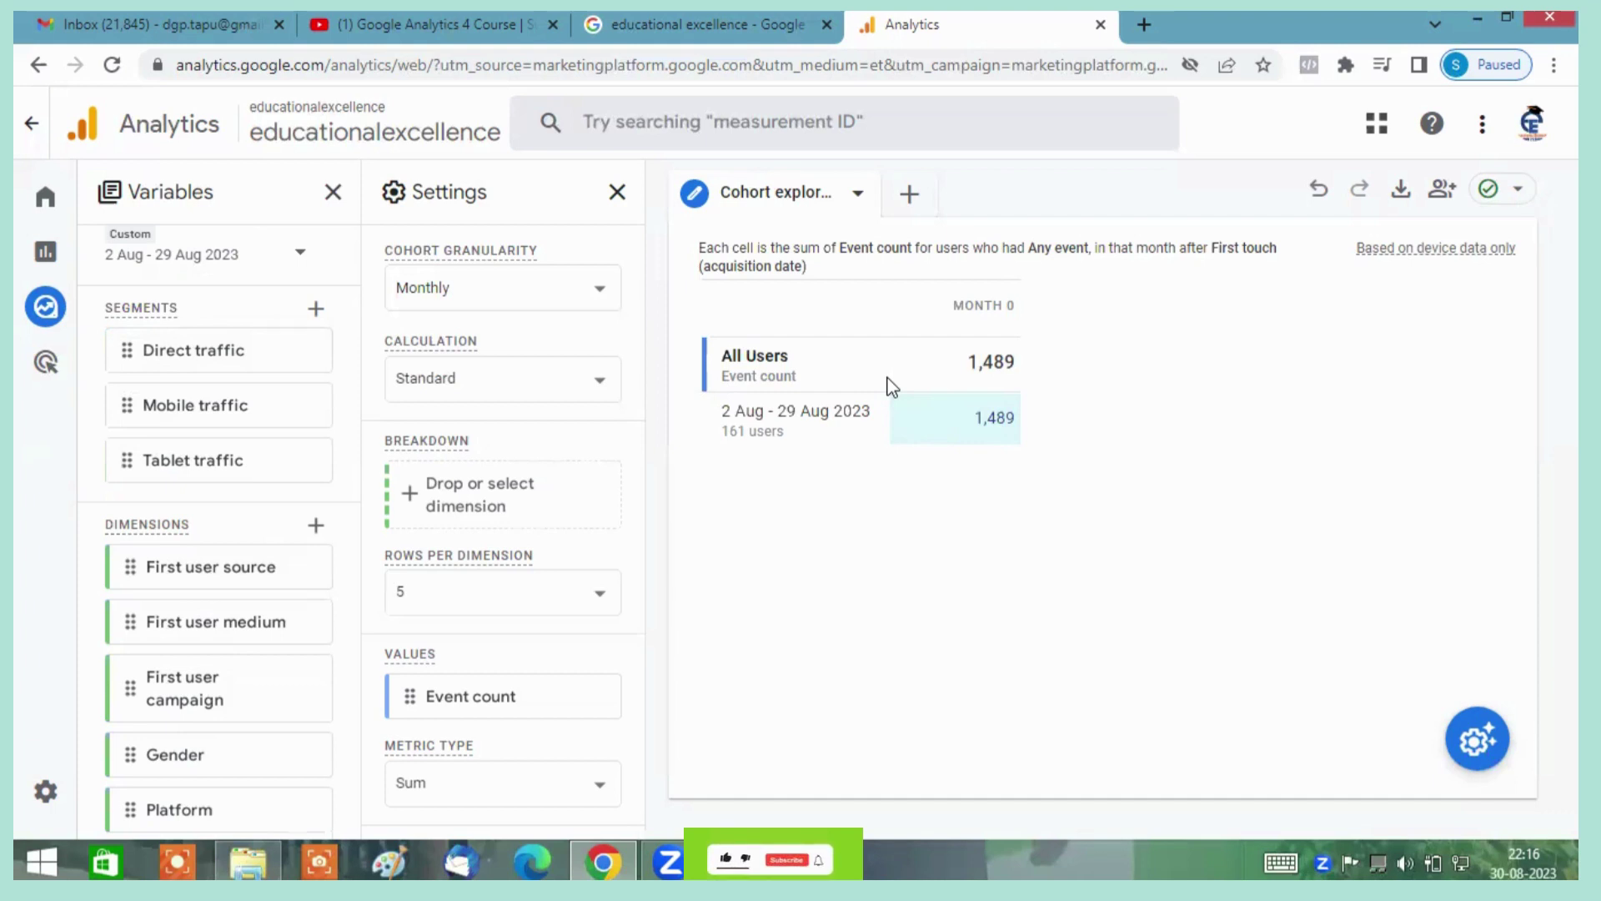
mouse_move(959, 427)
Step: Try the Last 30 days preset for the exploration's date range
left_click(287, 260)
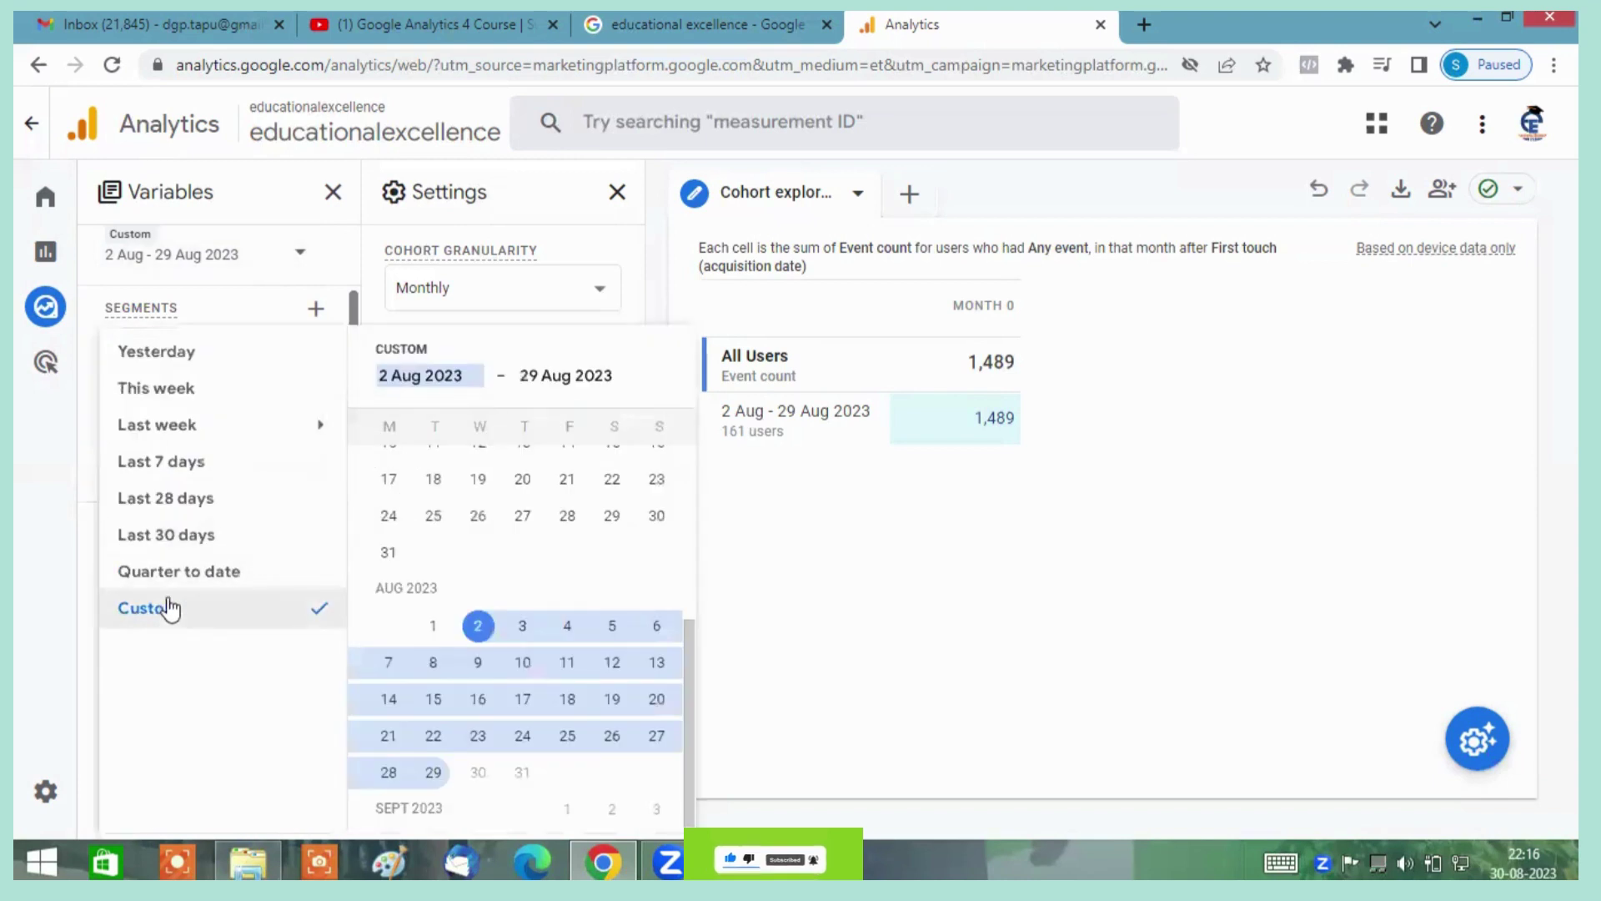
left_click(174, 537)
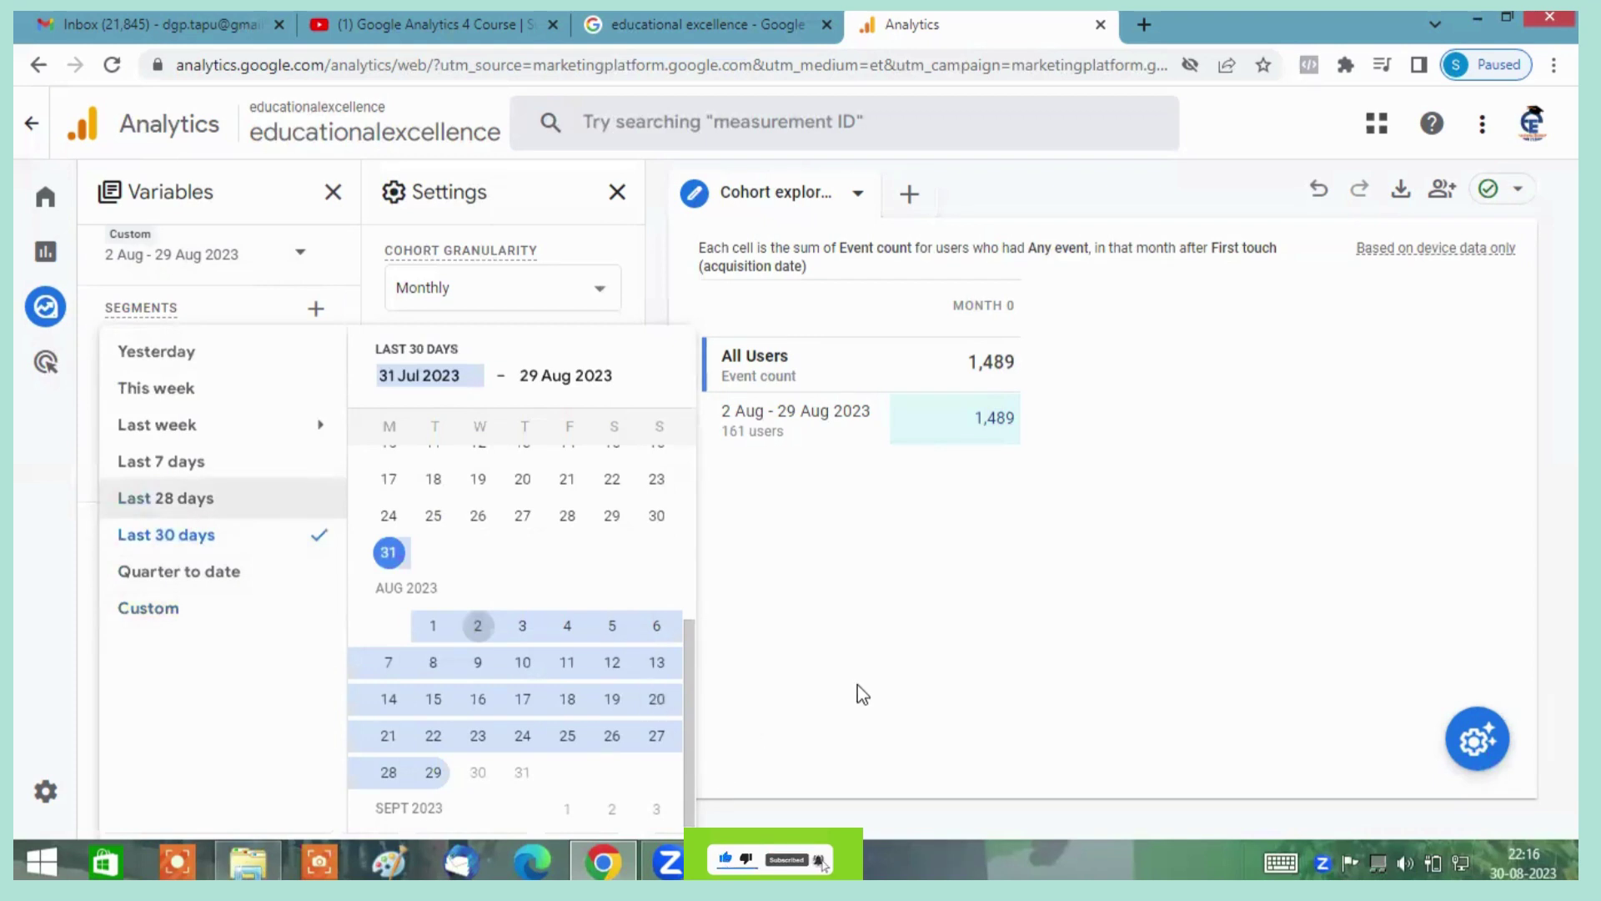
left_click(886, 693)
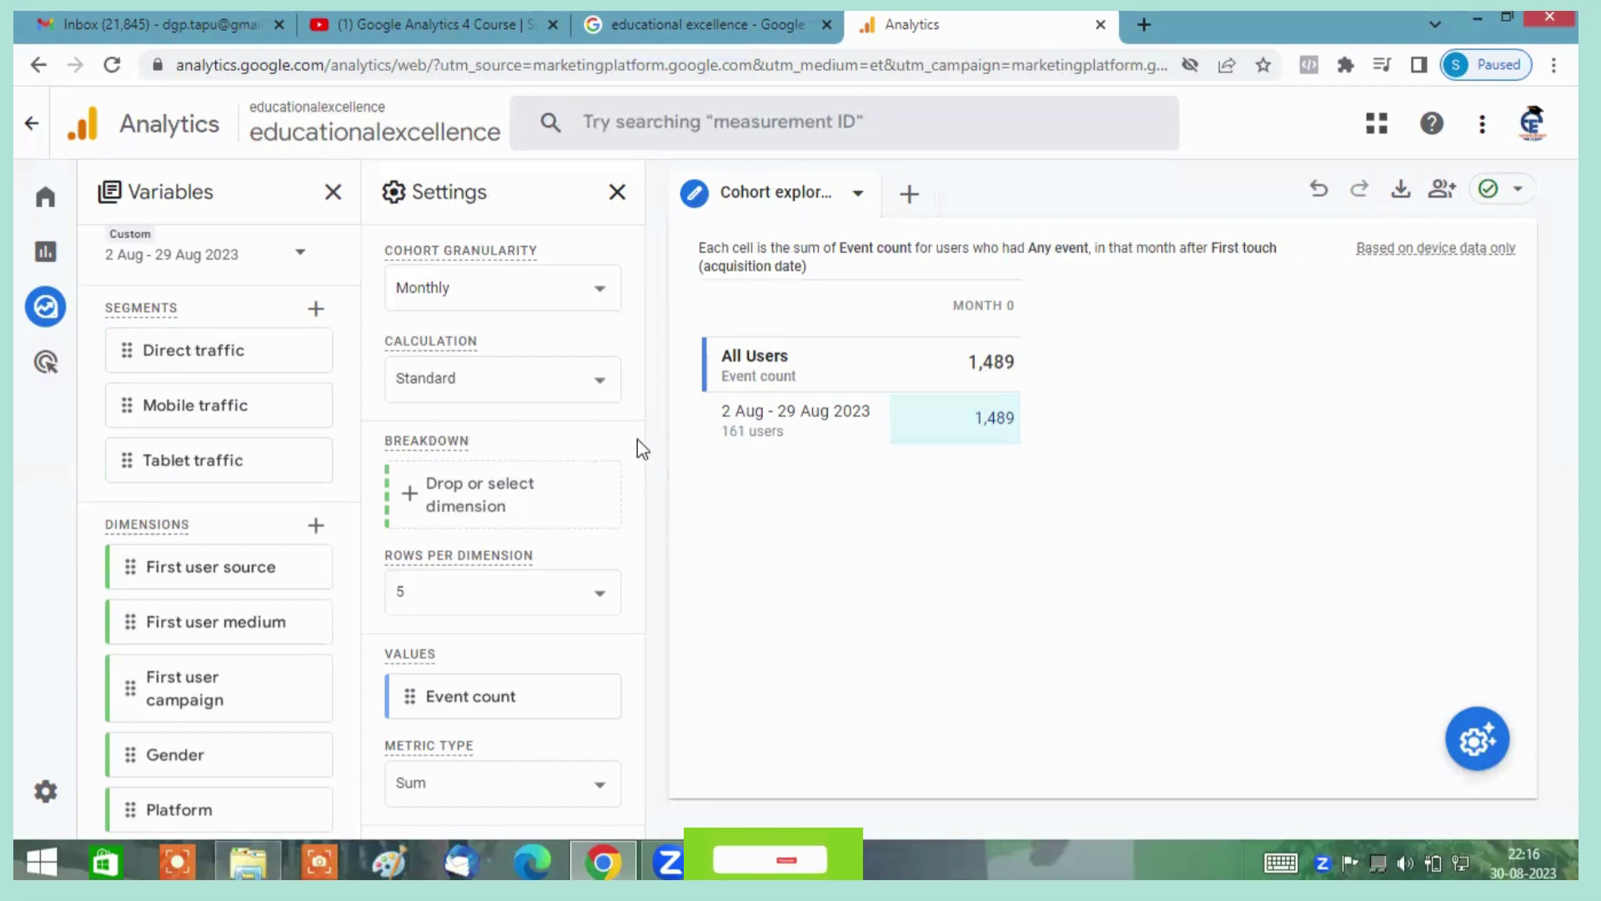
Step: Check the available calculation types, keep Standard, and set the cohort granularity to Weekly
left_click(603, 384)
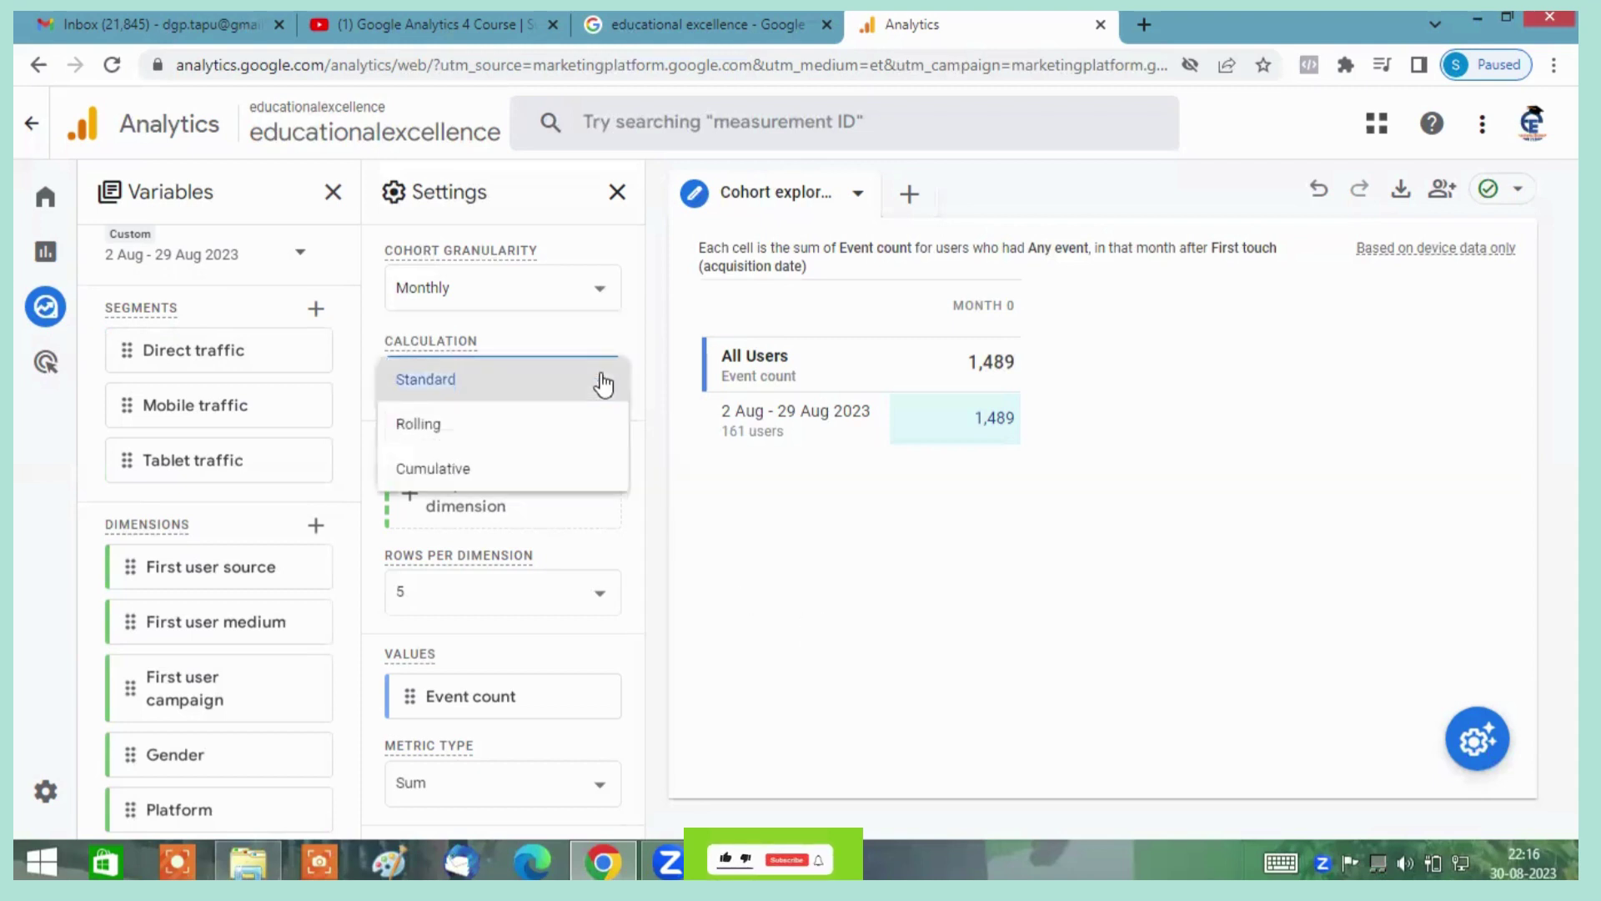
left_click(774, 555)
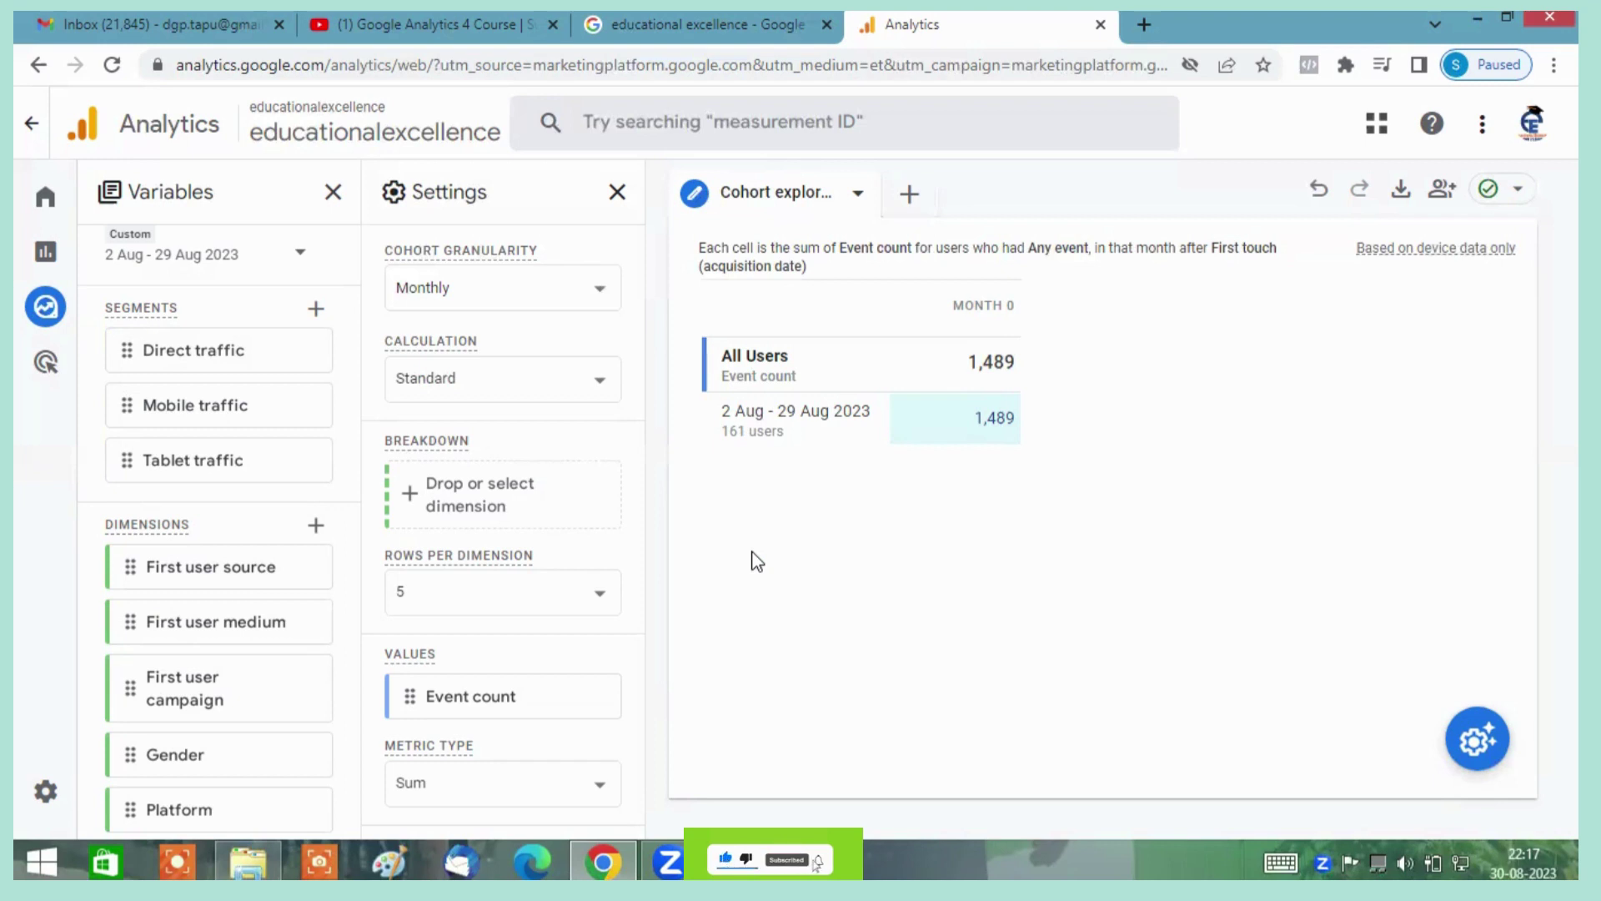
left_click(571, 292)
left_click(442, 249)
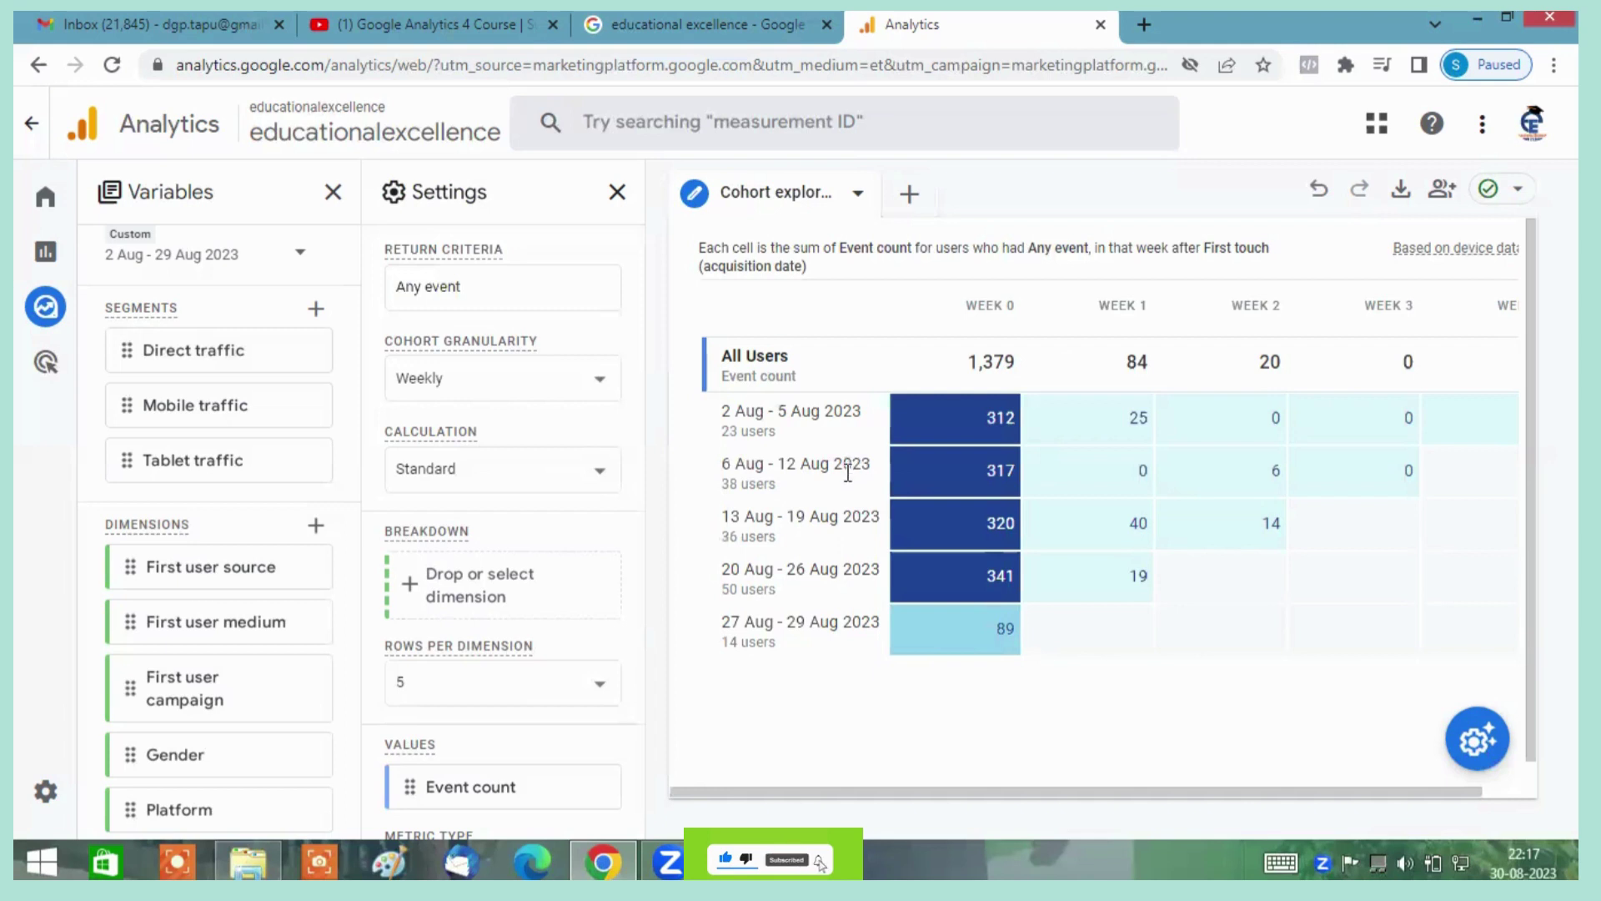
mouse_move(884, 442)
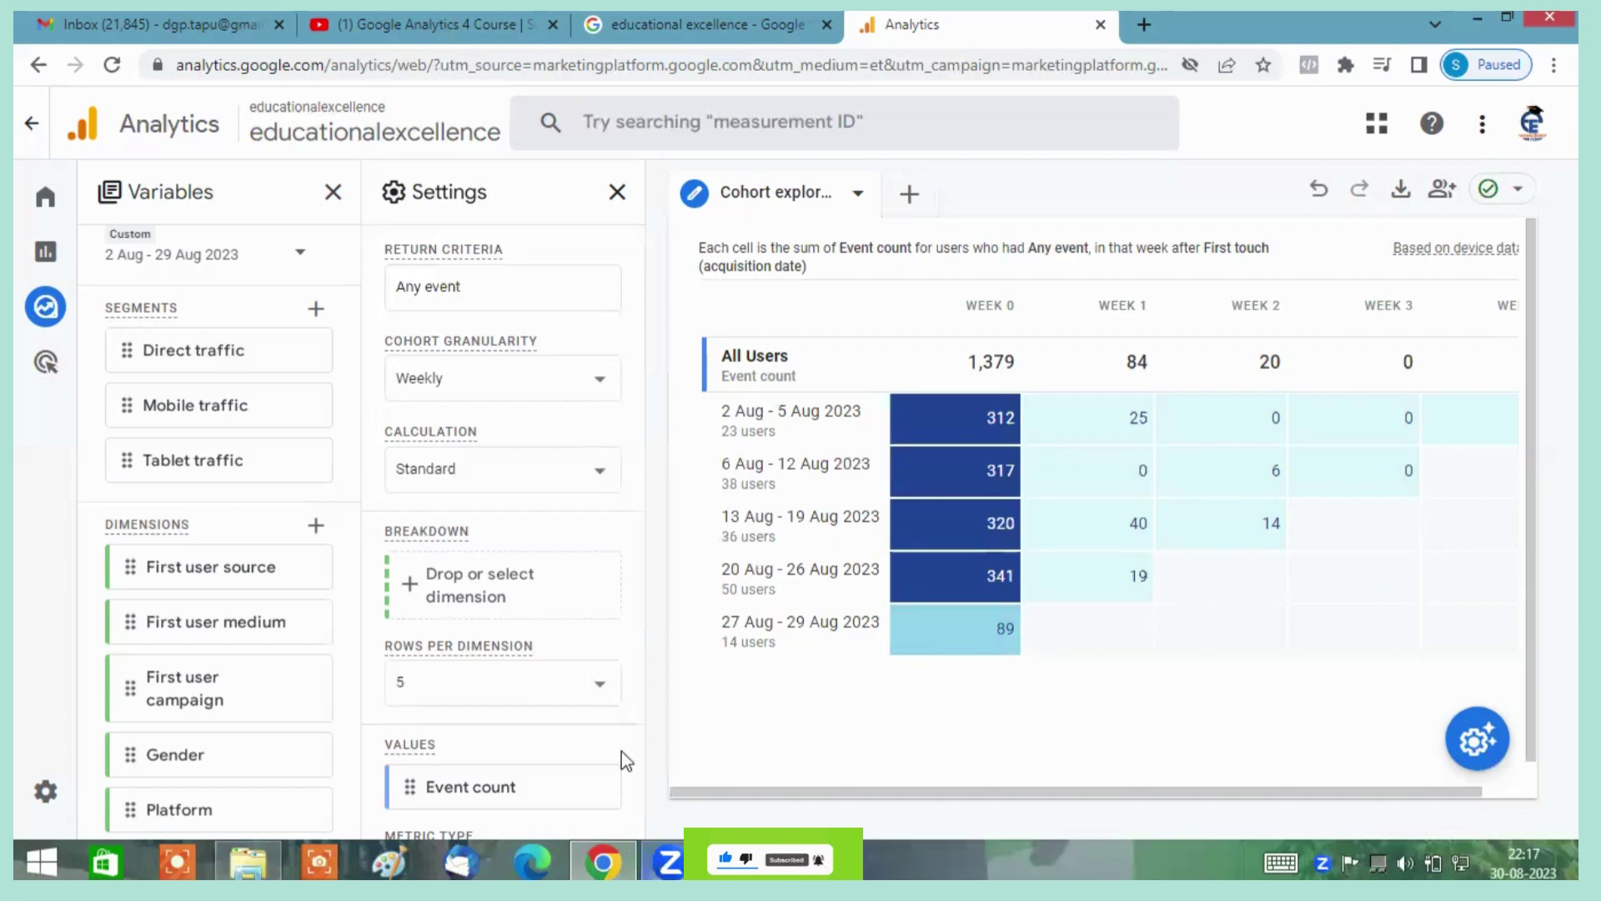